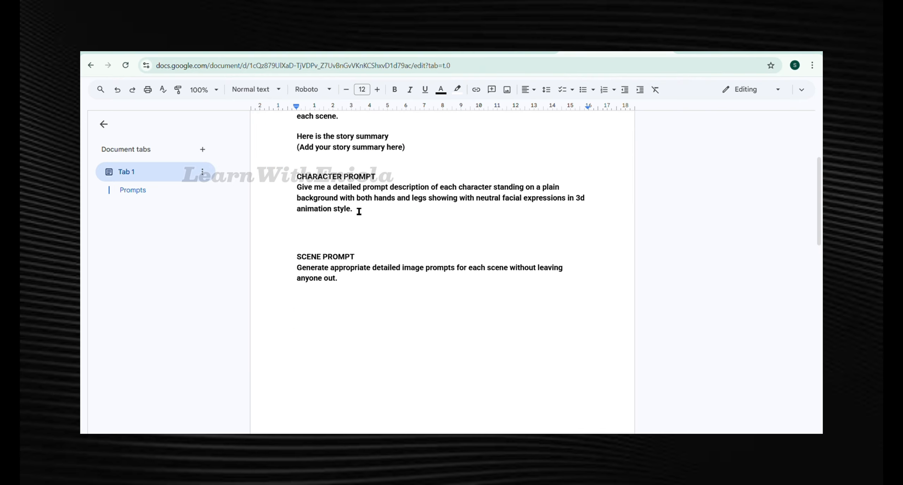
- Copy the character prompt from the document and send it to ChatGPT
{"action": "left_click_drag", "start_coordinate": [361, 215], "coordinate": [291, 179]}
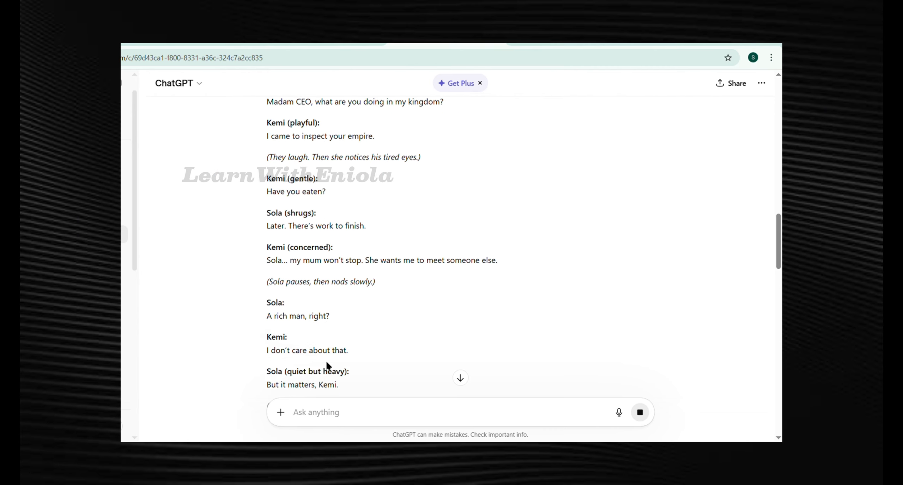
{"action": "type", "text": "CHARACTER PROMPT Give me a detailed prompt description of each character standing on a plain background with both hands and legs showing with neutral facial expressions in 3d animation style."}
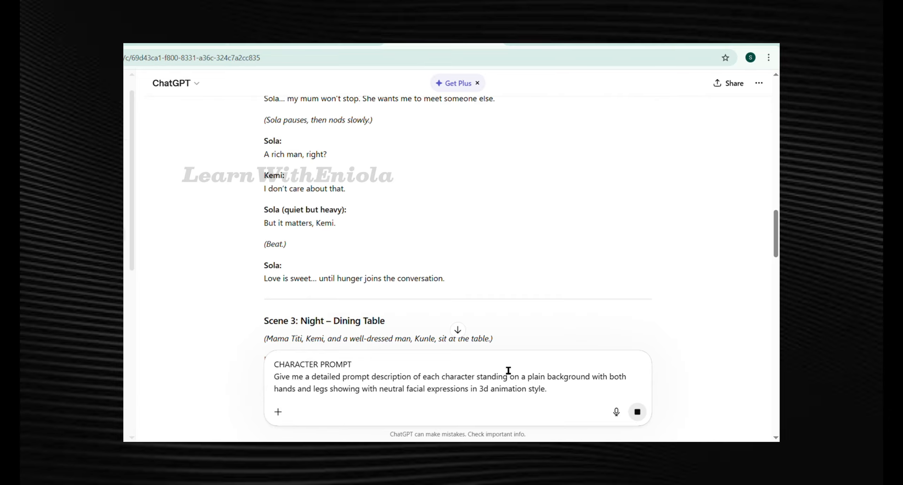
{"action": "key", "text": "Return"}
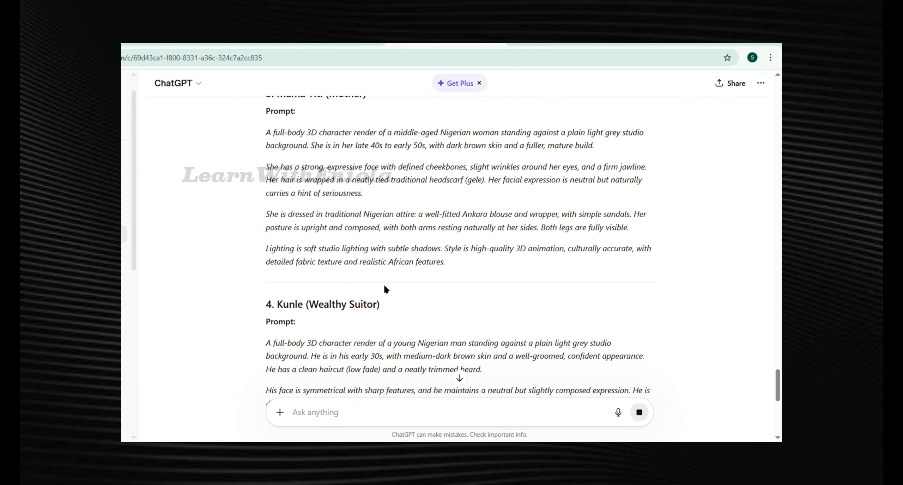
- Review the character prompts ChatGPT generated
{"action": "scroll", "coordinate": [386, 289], "scroll_direction": "up", "scroll_amount": 1}
{"action": "scroll", "coordinate": [266, 276], "scroll_direction": "down", "scroll_amount": 4}
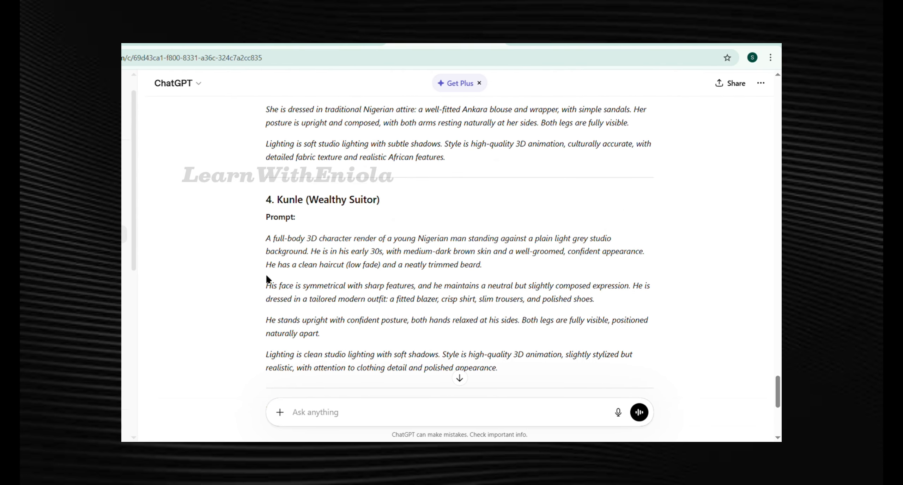
{"action": "scroll", "coordinate": [387, 222], "scroll_direction": "up", "scroll_amount": 3}
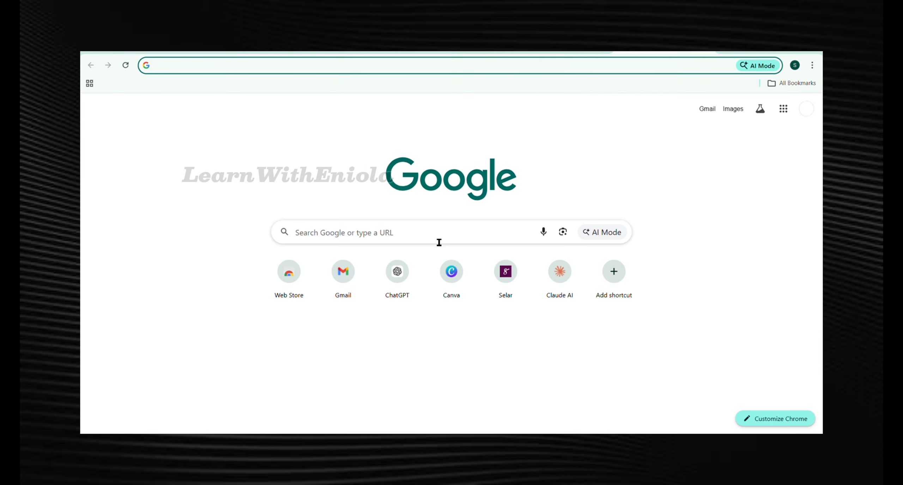
- Search for whisk ai and open the Whisk image tool from its gallery page
{"action": "left_click", "coordinate": [374, 239]}
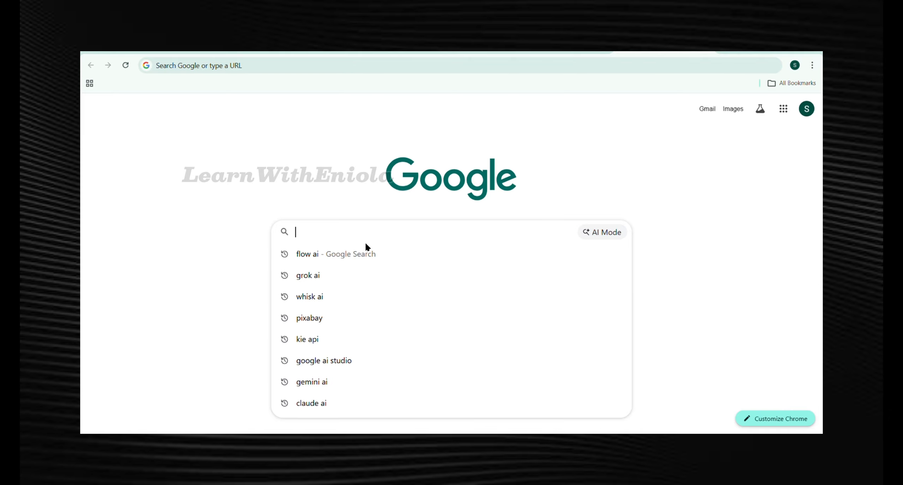
{"action": "type", "text": "whi"}
{"action": "key", "text": "Down"}
{"action": "key", "text": "Return"}
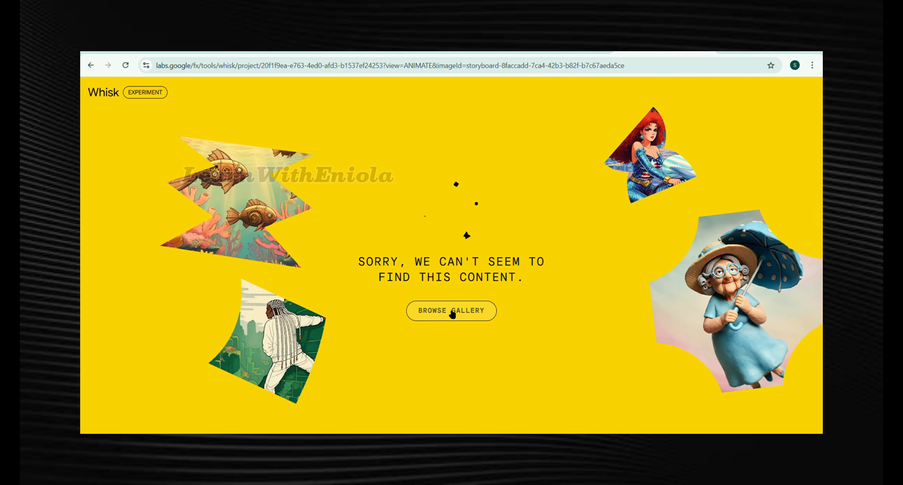
{"action": "left_click", "coordinate": [452, 311]}
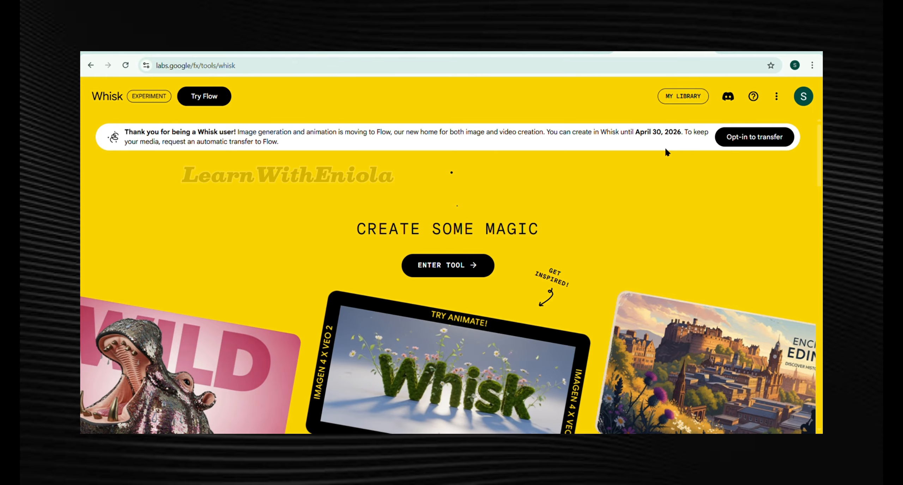
{"action": "left_click", "coordinate": [455, 265]}
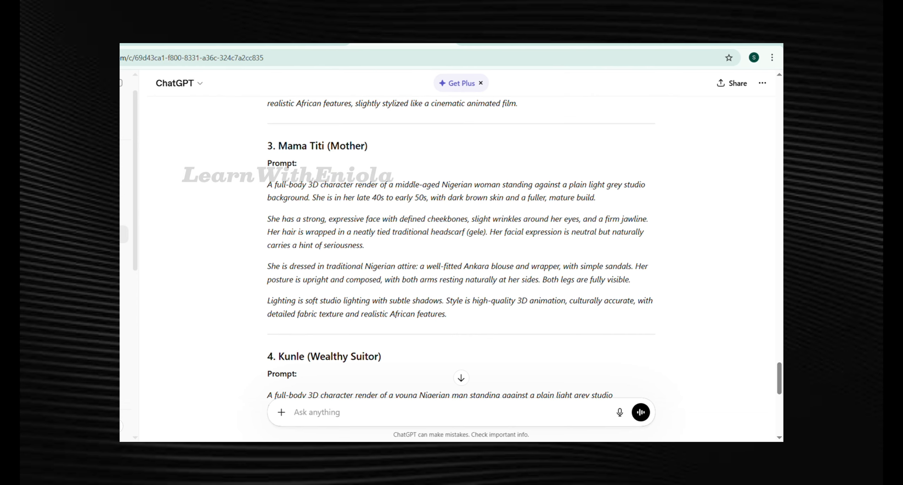
- Copy Kemi's character prompt from ChatGPT and paste it into the Whisk prompt box
{"action": "scroll", "coordinate": [399, 186], "scroll_direction": "up", "scroll_amount": 15}
{"action": "scroll", "coordinate": [363, 235], "scroll_direction": "down", "scroll_amount": 1}
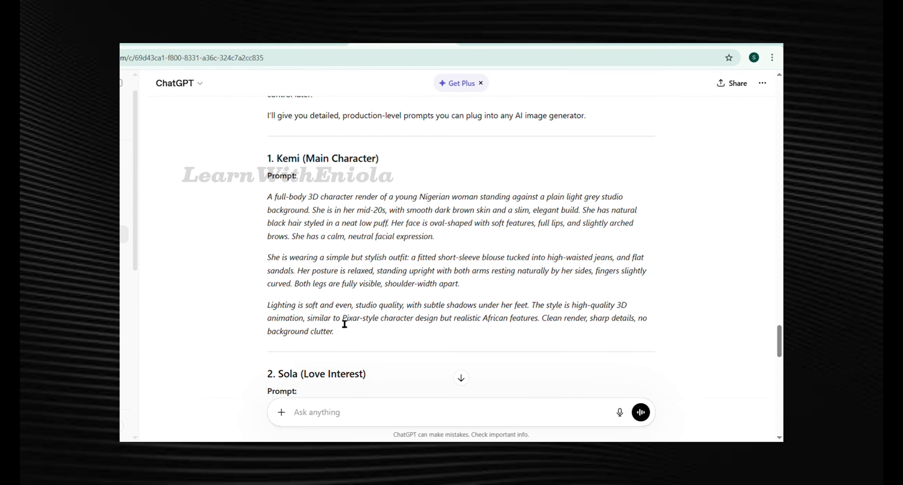
{"action": "left_click_drag", "start_coordinate": [335, 327], "coordinate": [263, 193]}
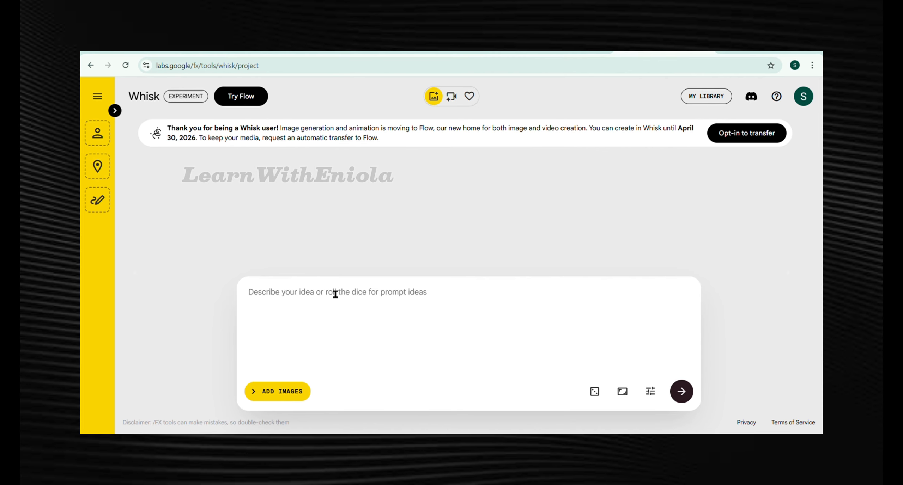
{"action": "left_click", "coordinate": [335, 293]}
{"action": "key", "text": "ctrl+v"}
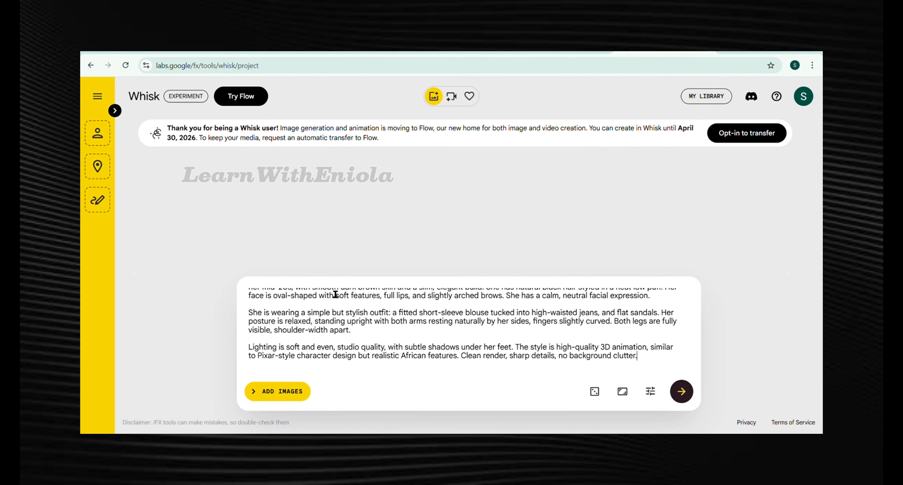
- Set the aspect ratio to 16:9 landscape and generate images from Kemi's prompt
{"action": "left_click", "coordinate": [623, 395]}
{"action": "left_click", "coordinate": [673, 346]}
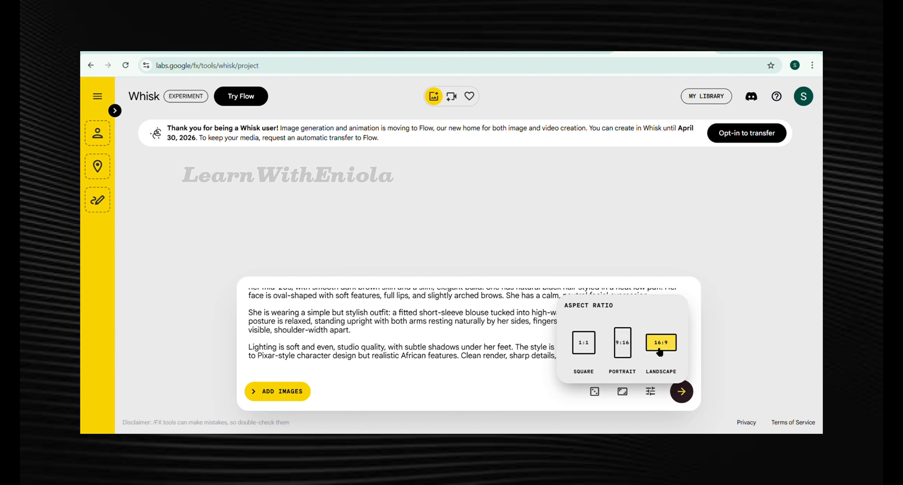
{"action": "left_click", "coordinate": [499, 388]}
{"action": "scroll", "coordinate": [462, 312], "scroll_direction": "up", "scroll_amount": 1}
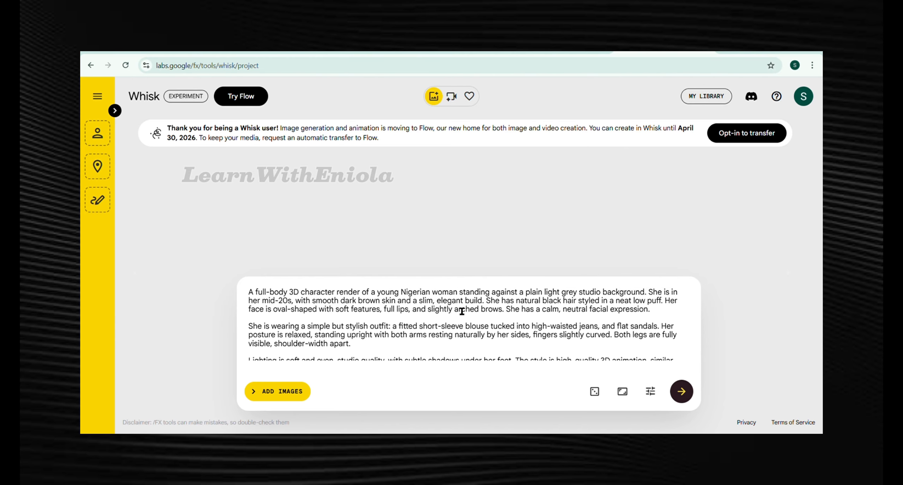
{"action": "scroll", "coordinate": [675, 351], "scroll_direction": "down", "scroll_amount": 1}
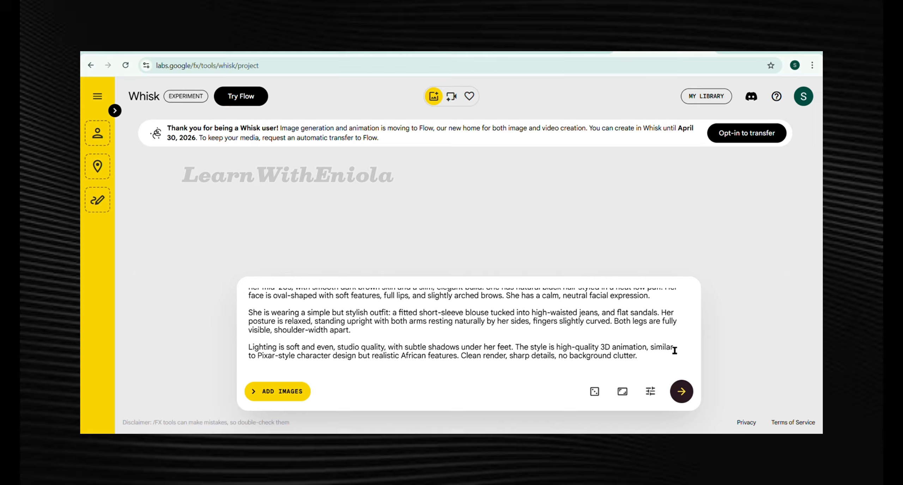
{"action": "left_click", "coordinate": [682, 392]}
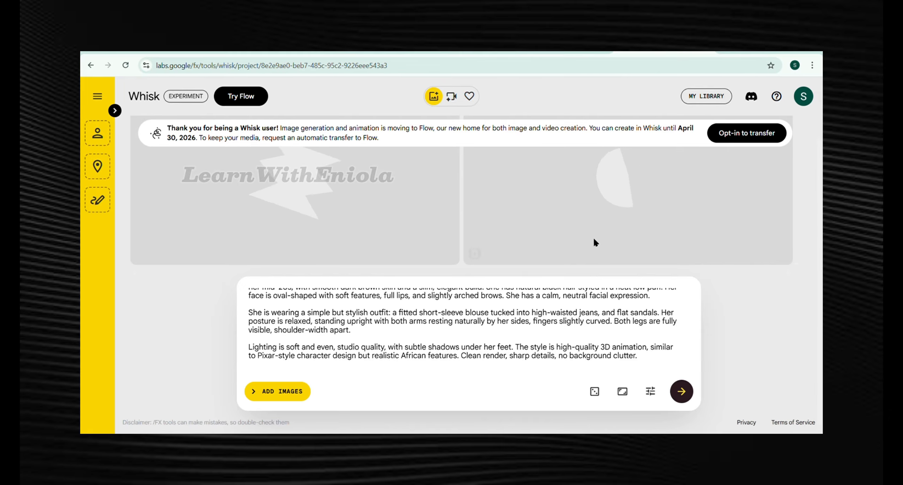
- Replace the Whisk prompt with Sola's character prompt from ChatGPT and generate images
{"action": "left_click", "coordinate": [454, 51]}
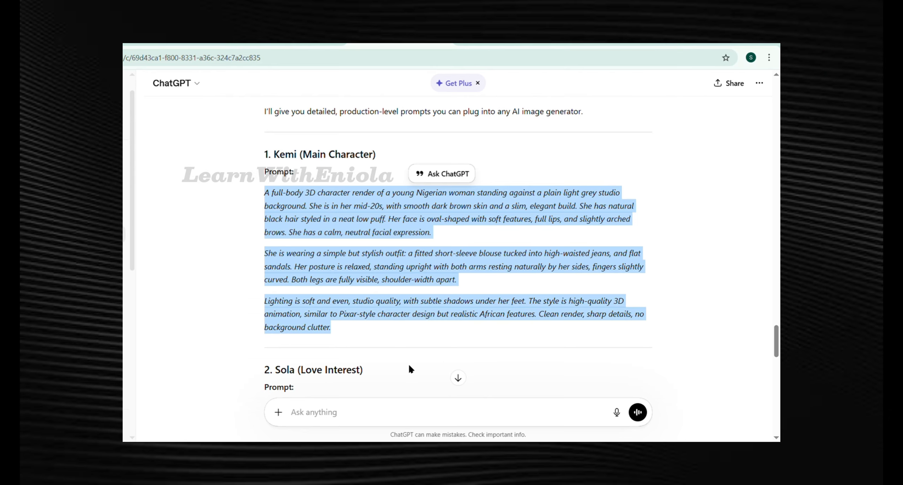
{"action": "scroll", "coordinate": [408, 364], "scroll_direction": "down", "scroll_amount": 7}
{"action": "left_click_drag", "start_coordinate": [518, 268], "coordinate": [259, 137]}
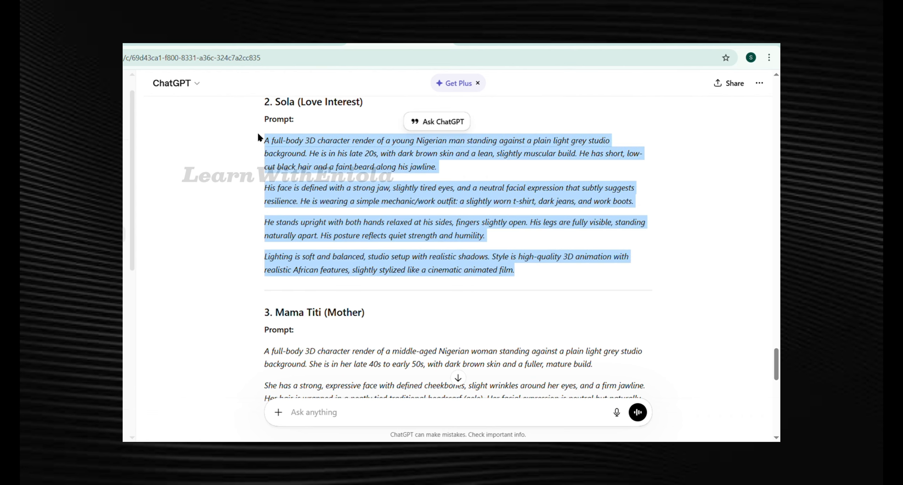
{"action": "left_click", "coordinate": [614, 43]}
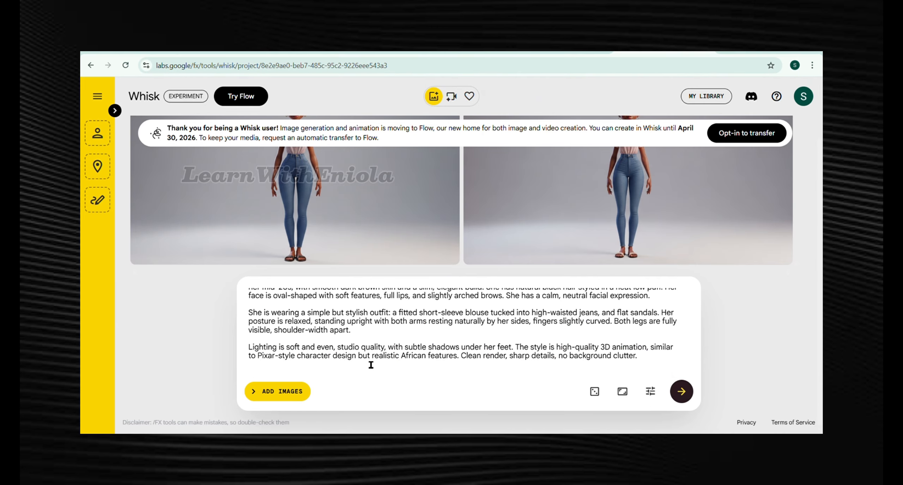
{"action": "key", "text": "ctrl+a"}
{"action": "key", "text": "ctrl+v"}
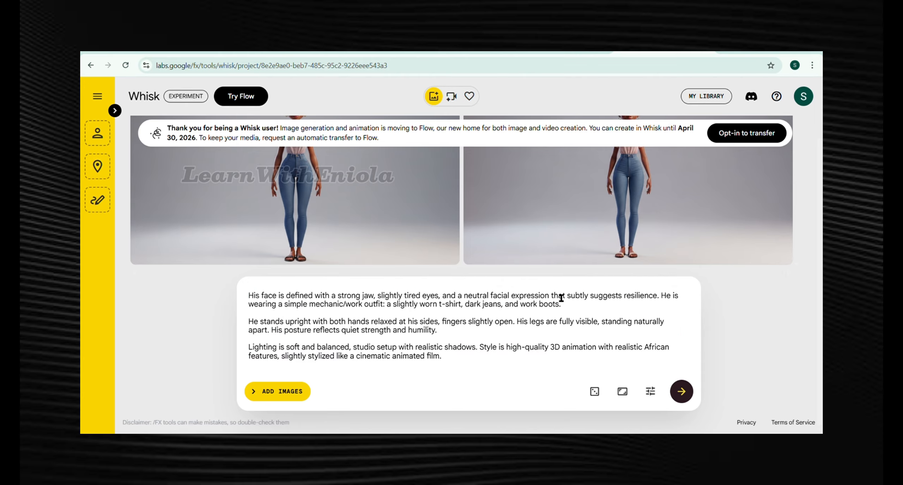
{"action": "left_click", "coordinate": [685, 393]}
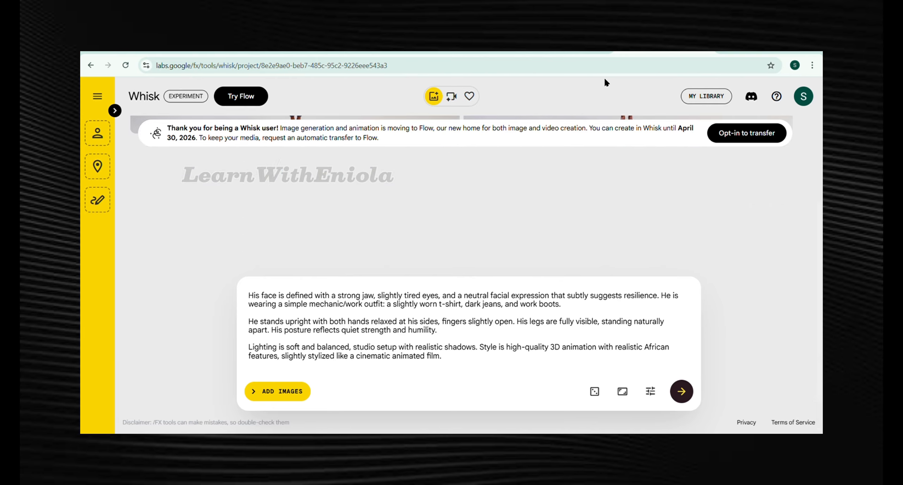
- Replace the Whisk prompt with Mama Titi's character prompt from ChatGPT and generate images
{"action": "left_click", "coordinate": [458, 43]}
{"action": "scroll", "coordinate": [430, 237], "scroll_direction": "down", "scroll_amount": 5}
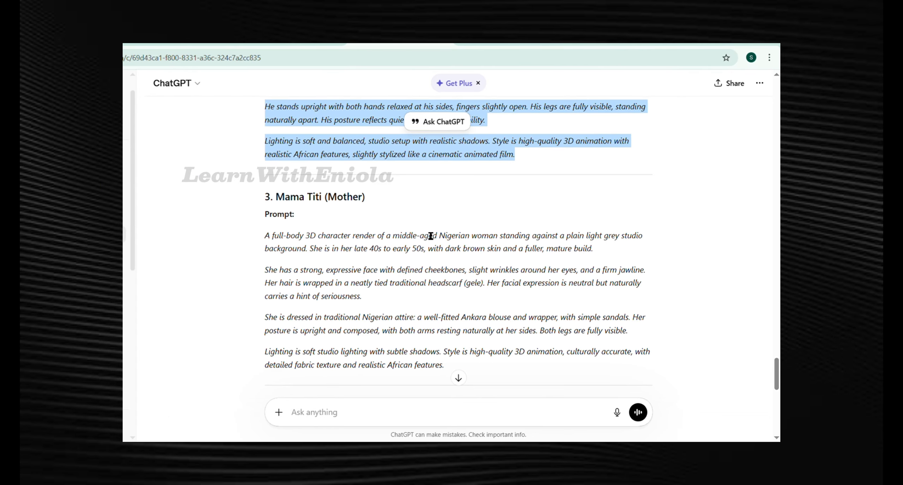
{"action": "left_click_drag", "start_coordinate": [421, 292], "coordinate": [262, 151]}
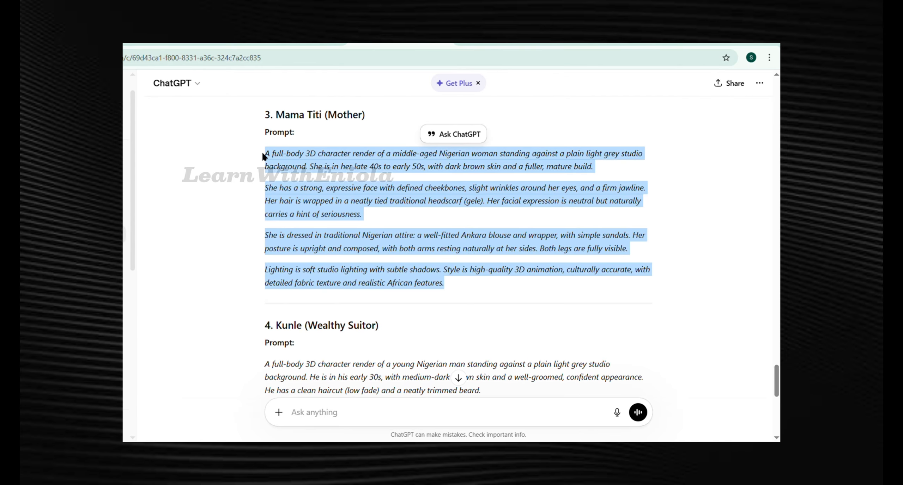
{"action": "key", "text": "ctrl+c"}
{"action": "key", "text": "ctrl+v"}
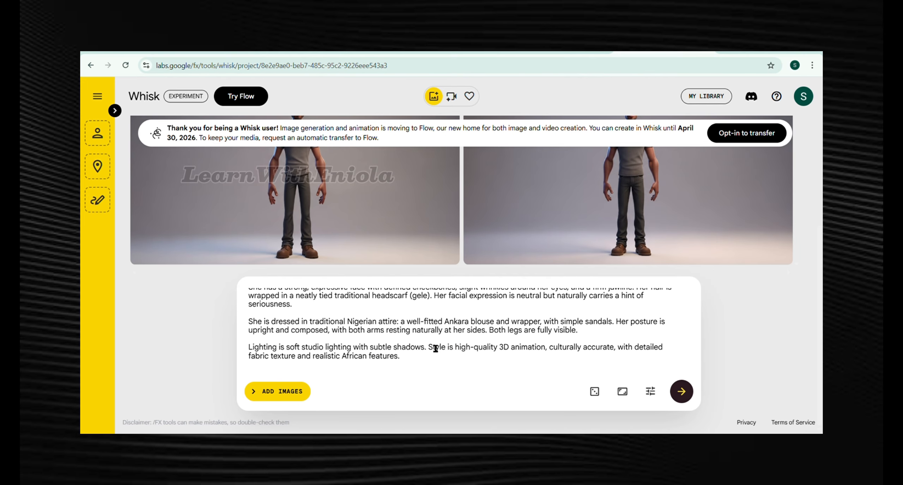
{"action": "key", "text": "Return"}
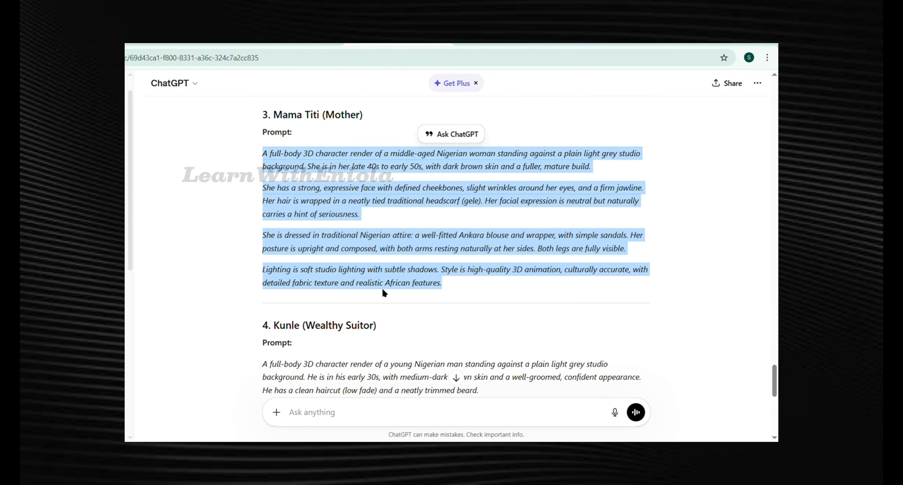
- Replace the Whisk prompt with Kunle's character prompt from ChatGPT and generate images
{"action": "scroll", "coordinate": [353, 240], "scroll_direction": "down", "scroll_amount": 5}
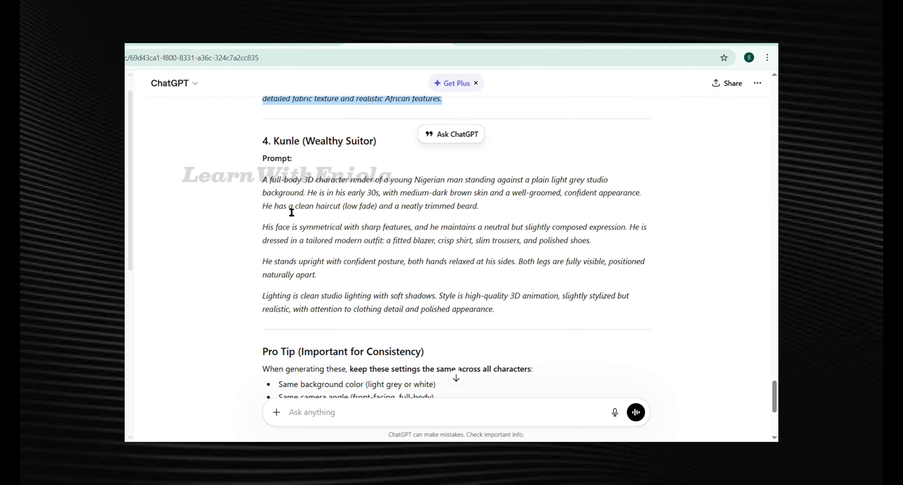
{"action": "left_click_drag", "start_coordinate": [262, 177], "coordinate": [385, 213]}
{"action": "left_click_drag", "start_coordinate": [385, 213], "coordinate": [494, 309]}
{"action": "key", "text": "ctrl+c"}
{"action": "key", "text": "ctrl+a"}
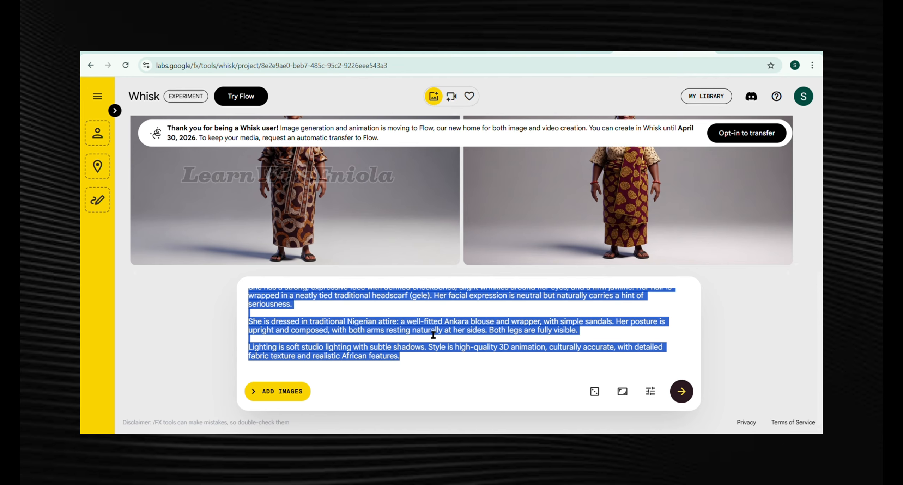
{"action": "key", "text": "ctrl+v"}
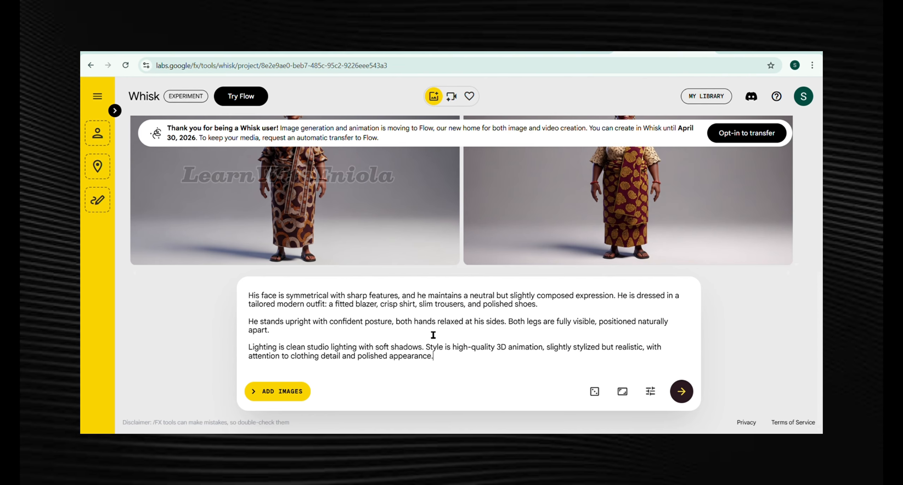
{"action": "key", "text": "Return"}
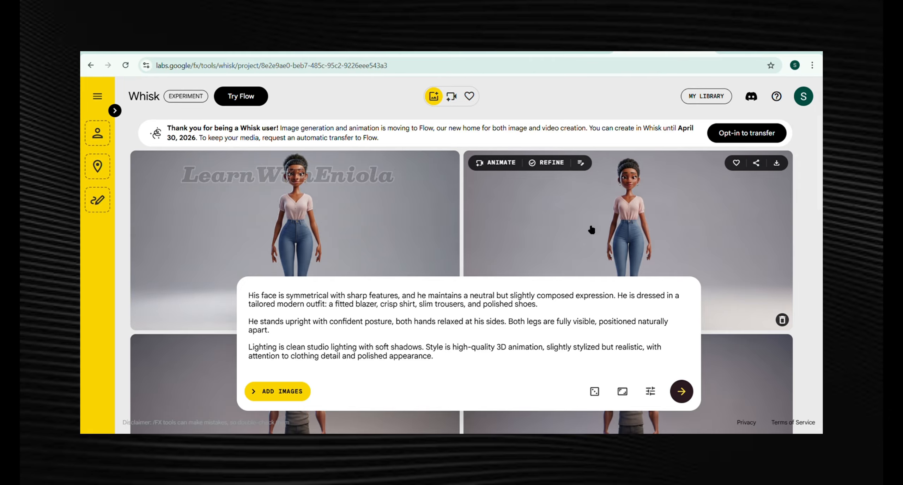
- Expand the side panel and browse through the generated character images
{"action": "scroll", "coordinate": [592, 230], "scroll_direction": "up", "scroll_amount": 2}
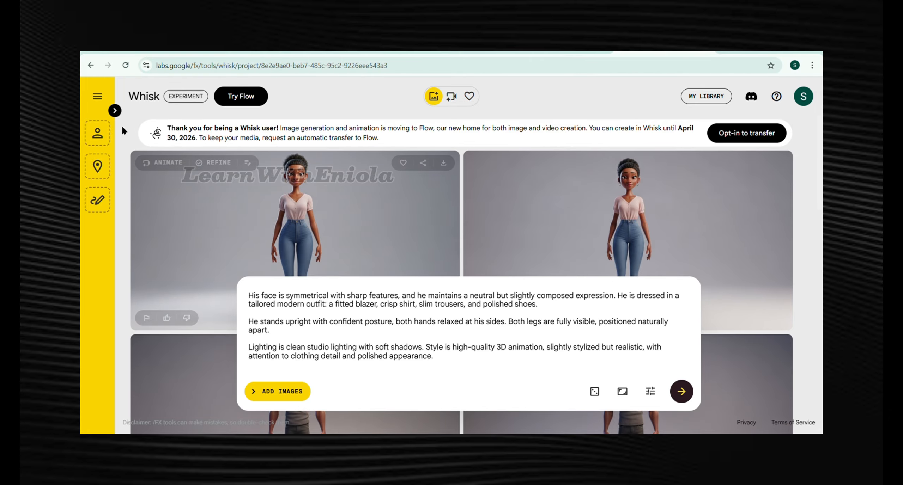
{"action": "left_click", "coordinate": [115, 111]}
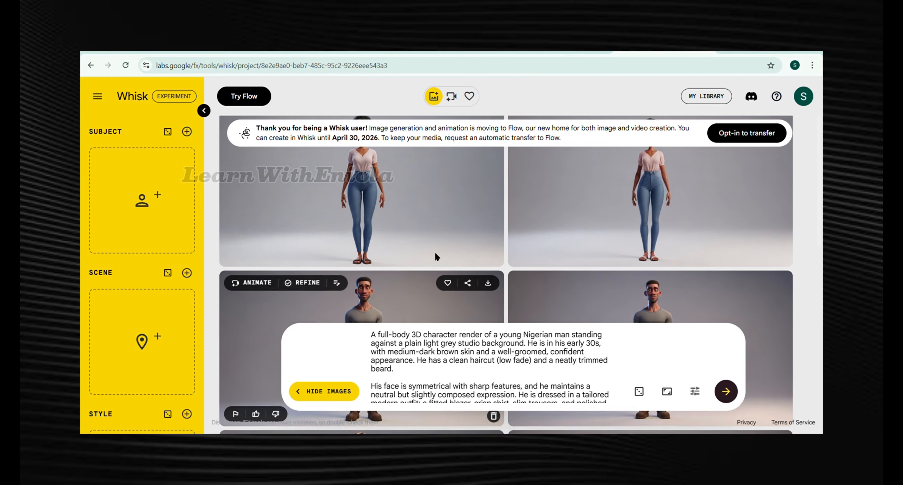
{"action": "scroll", "coordinate": [614, 211], "scroll_direction": "down", "scroll_amount": 5}
{"action": "scroll", "coordinate": [395, 289], "scroll_direction": "up", "scroll_amount": 3}
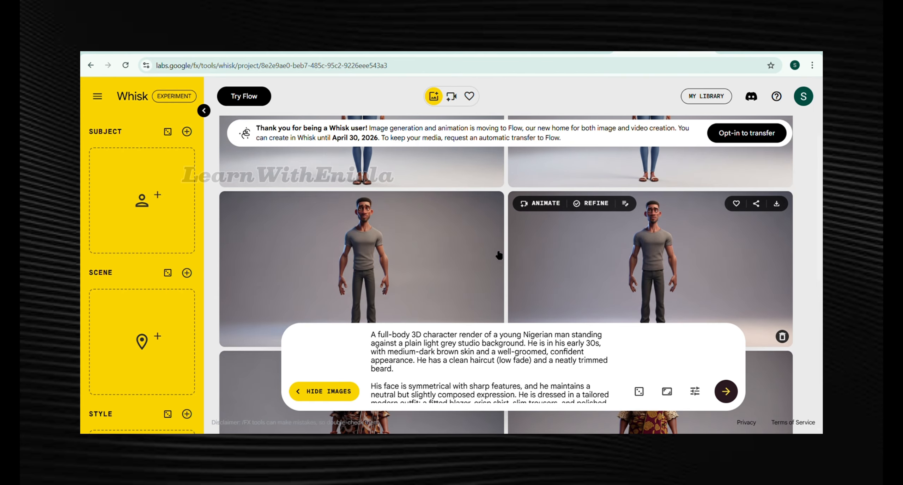
{"action": "scroll", "coordinate": [395, 290], "scroll_direction": "down", "scroll_amount": 5}
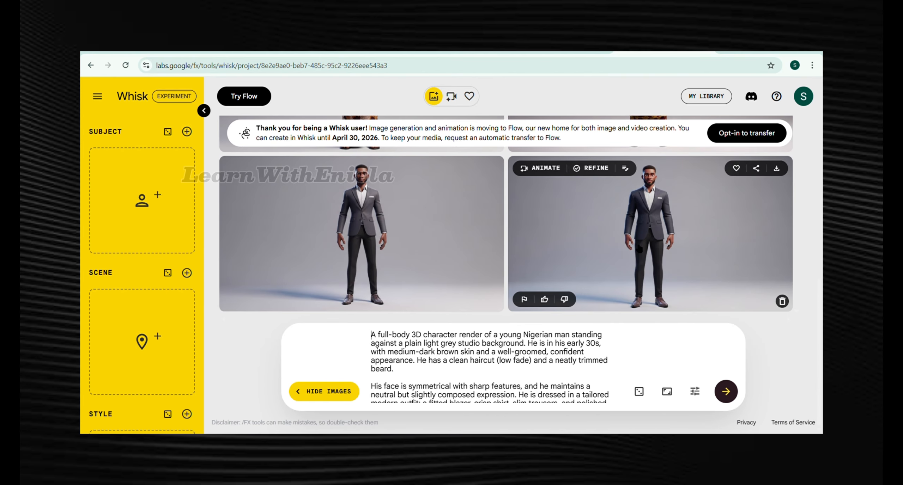
{"action": "scroll", "coordinate": [640, 248], "scroll_direction": "up", "scroll_amount": 3}
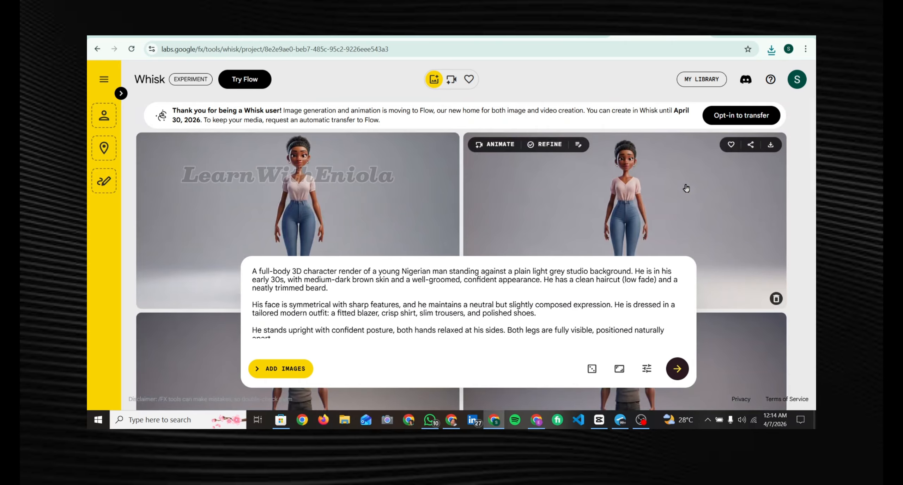
{"action": "right_click", "coordinate": [661, 206]}
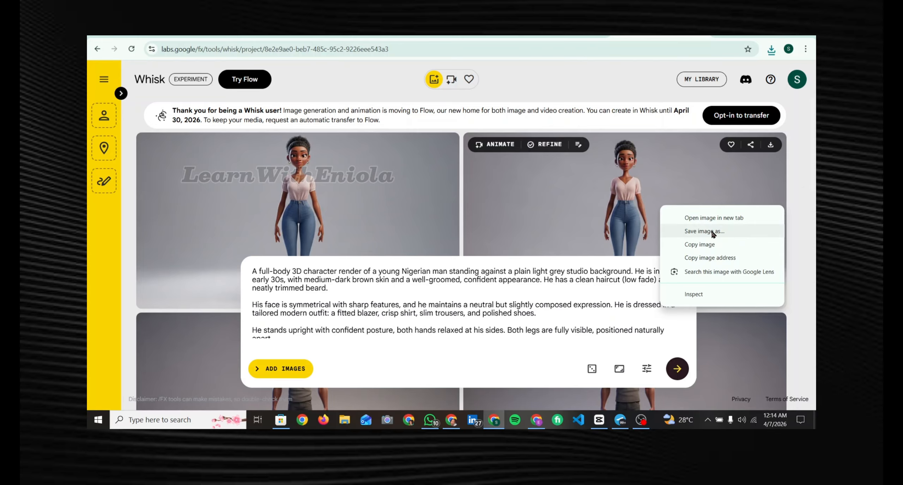
{"action": "left_click", "coordinate": [614, 202]}
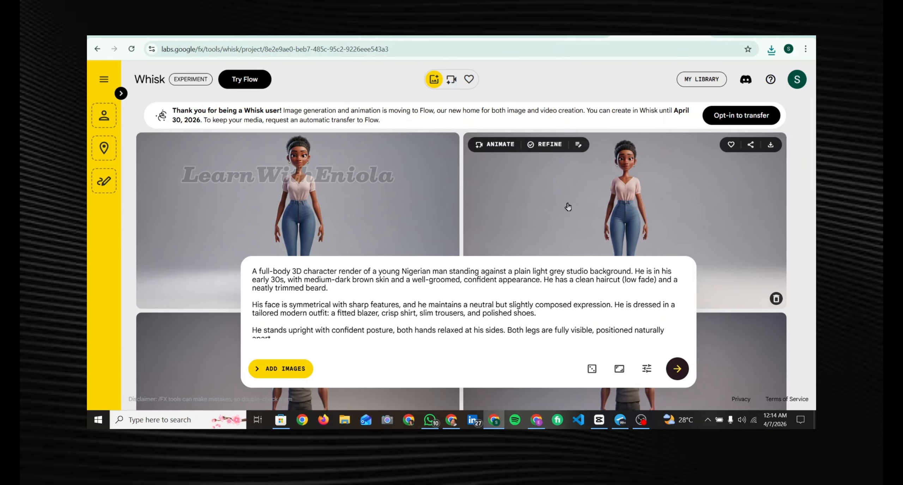
{"action": "left_click", "coordinate": [623, 192]}
{"action": "right_click", "coordinate": [460, 199]}
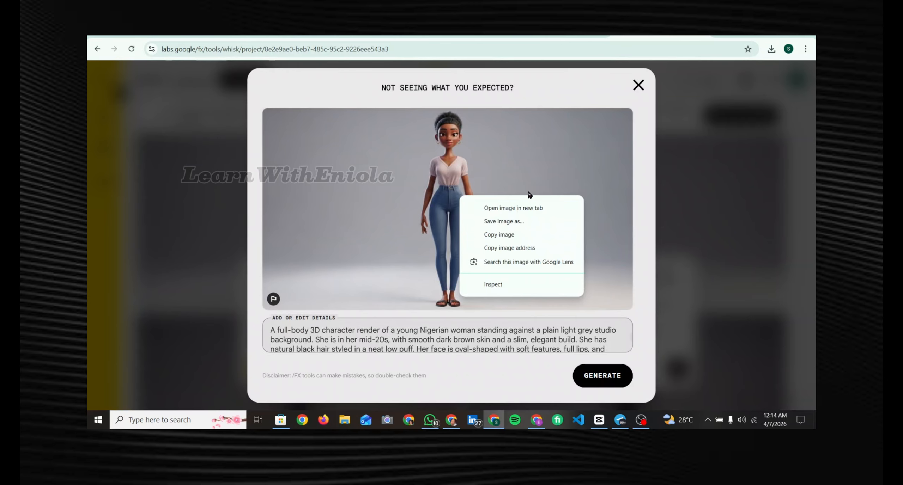
{"action": "left_click", "coordinate": [637, 86]}
{"action": "left_click", "coordinate": [638, 85]}
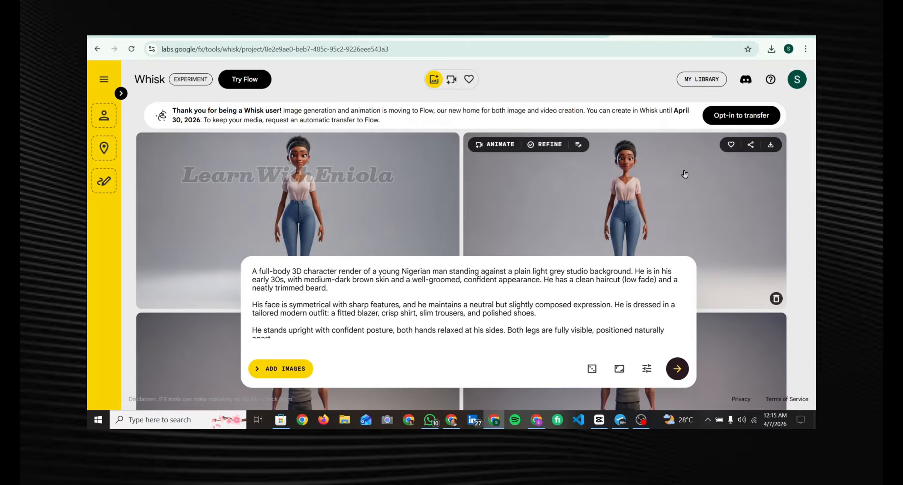
- Ask ChatGPT: "Generate appropriate detailed image prompts for each scene without leaving anyone out."
{"action": "scroll", "coordinate": [684, 174], "scroll_direction": "down", "scroll_amount": 10}
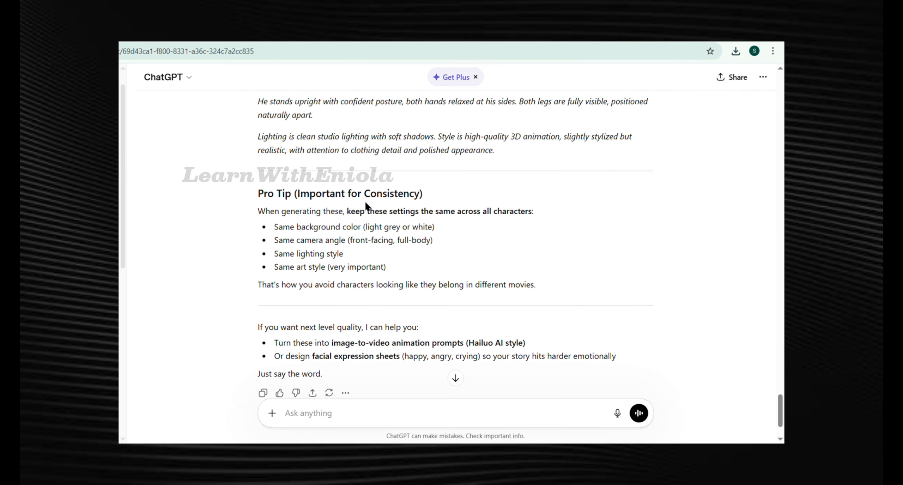
{"action": "scroll", "coordinate": [347, 279], "scroll_direction": "down", "scroll_amount": 3}
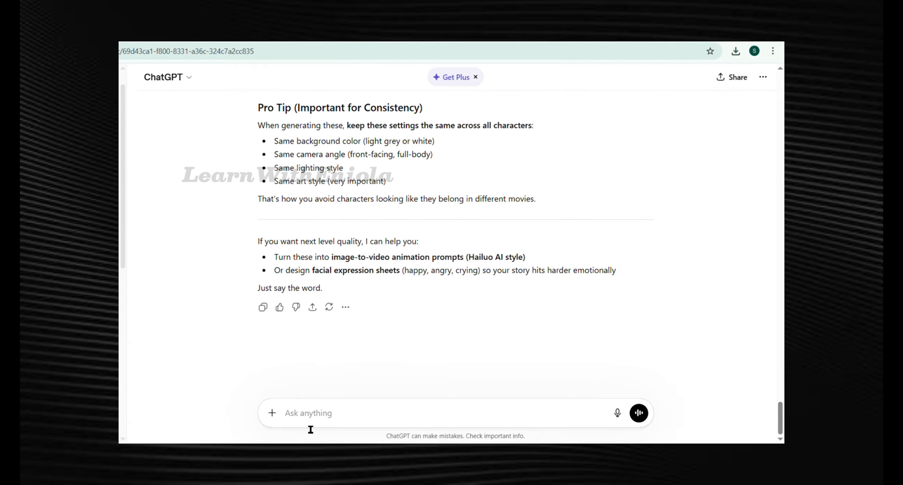
{"action": "type", "text": "Generate appropriate detailed image prompts for each scene without leaving anyone out."}
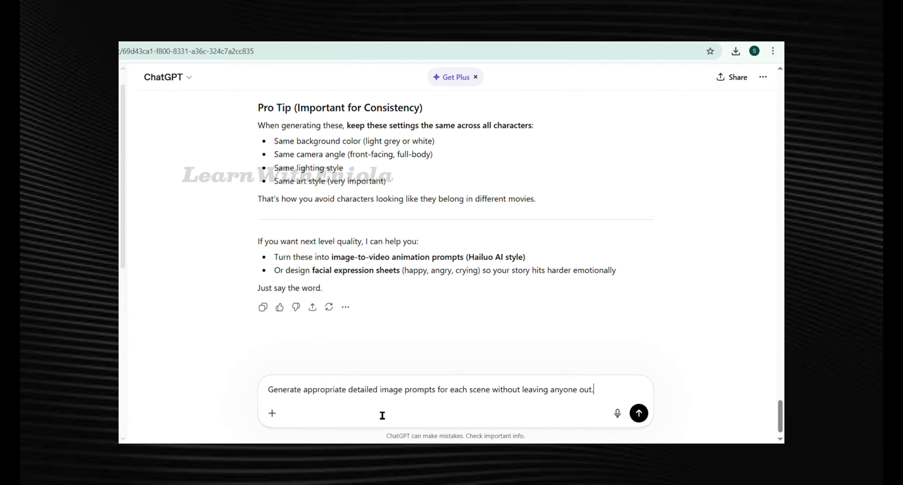
{"action": "key", "text": "Return"}
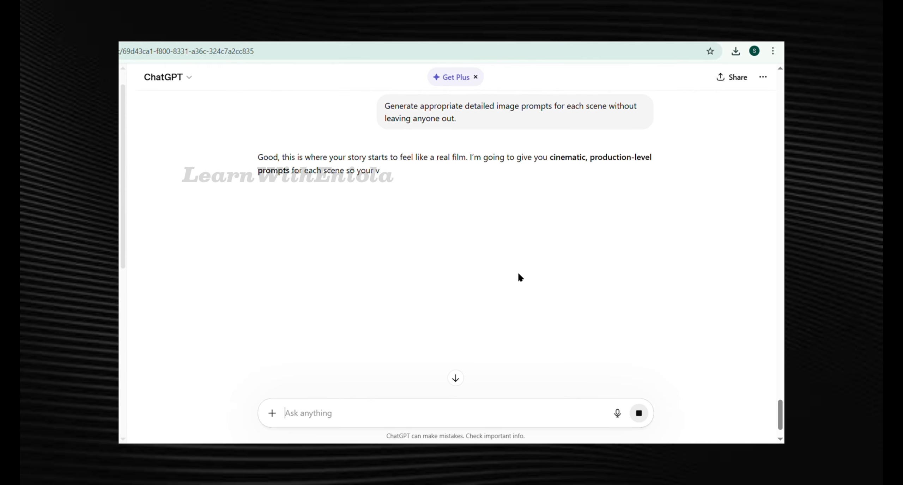
- Scroll through ChatGPT's scene-by-scene image prompts
{"action": "scroll", "coordinate": [448, 276], "scroll_direction": "down", "scroll_amount": 2}
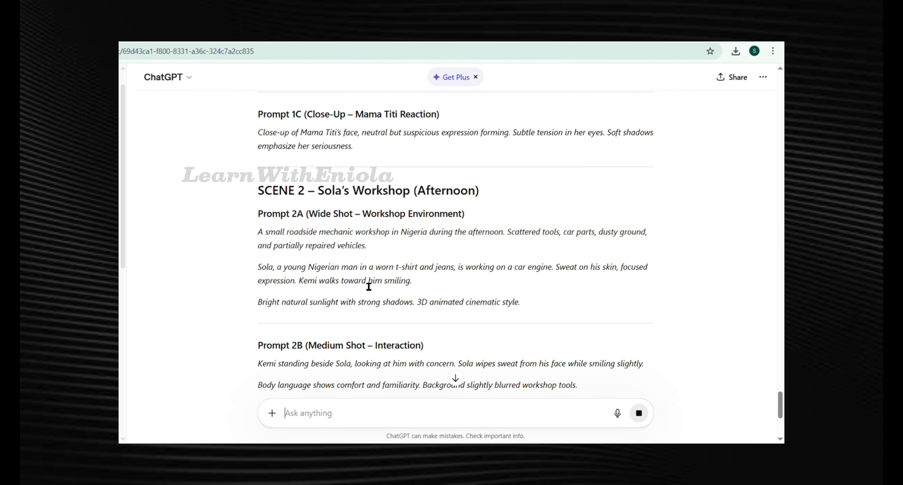
{"action": "scroll", "coordinate": [369, 286], "scroll_direction": "down", "scroll_amount": 5}
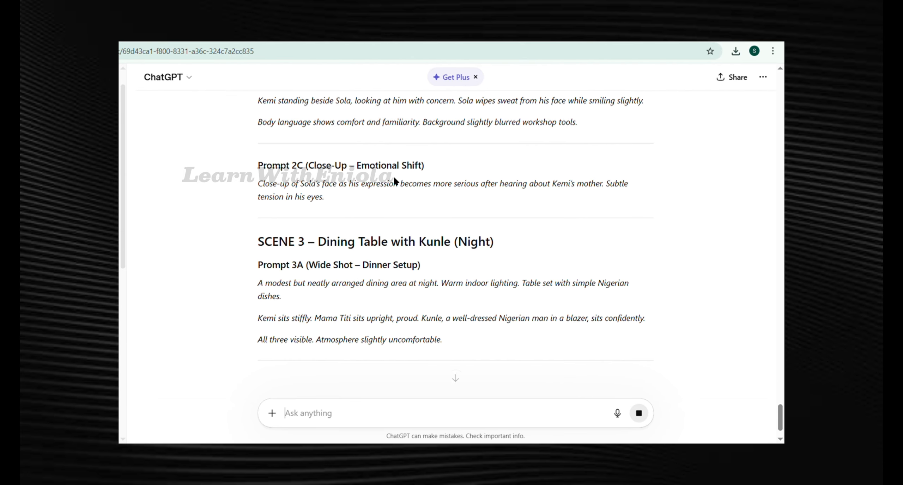
{"action": "scroll", "coordinate": [341, 256], "scroll_direction": "up", "scroll_amount": 2}
{"action": "scroll", "coordinate": [341, 256], "scroll_direction": "down", "scroll_amount": 7}
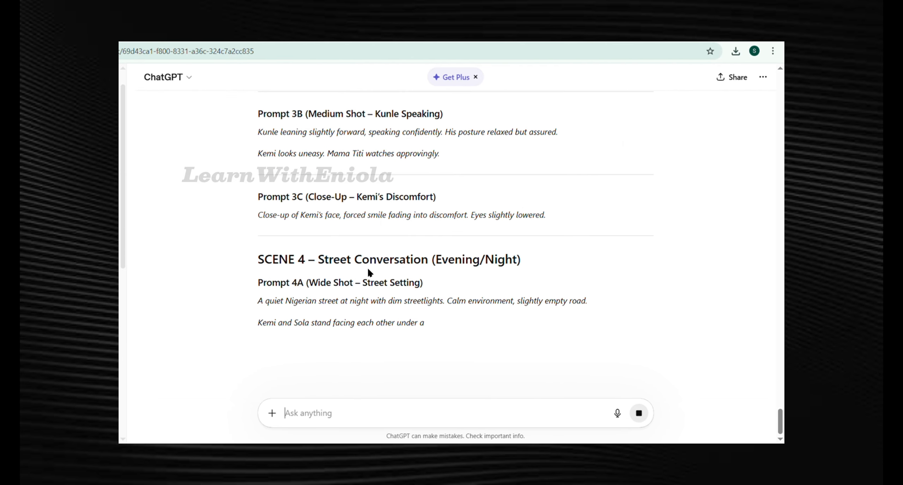
{"action": "scroll", "coordinate": [369, 274], "scroll_direction": "up", "scroll_amount": 2}
{"action": "scroll", "coordinate": [368, 273], "scroll_direction": "down", "scroll_amount": 7}
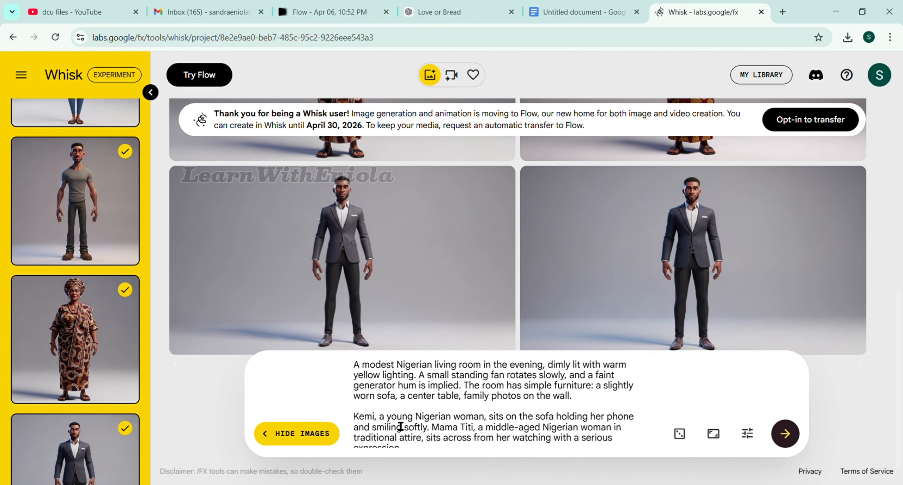
- With the Scene 1 living-room prompt in Whisk, deselect Sola and Kunle so only Kemi and Mama Titi remain as subjects
{"action": "scroll", "coordinate": [394, 423], "scroll_direction": "down", "scroll_amount": 1}
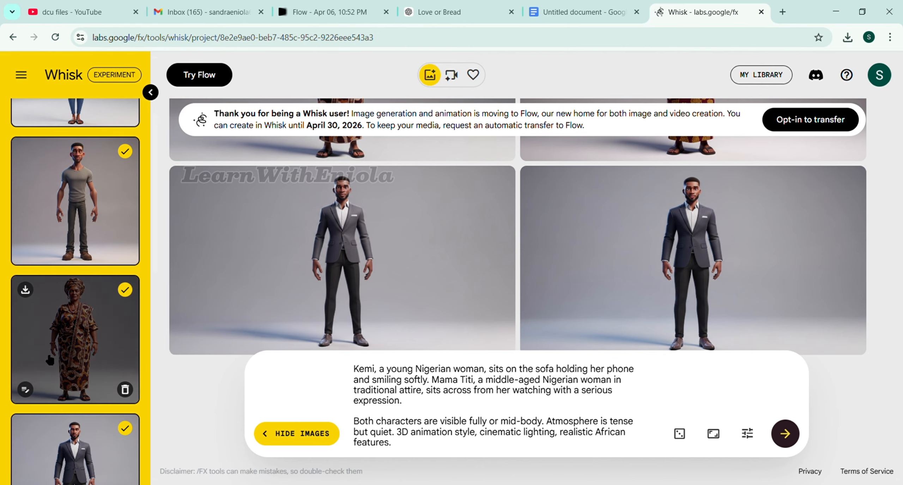
{"action": "scroll", "coordinate": [100, 254], "scroll_direction": "up", "scroll_amount": 2}
{"action": "scroll", "coordinate": [314, 157], "scroll_direction": "down", "scroll_amount": 2}
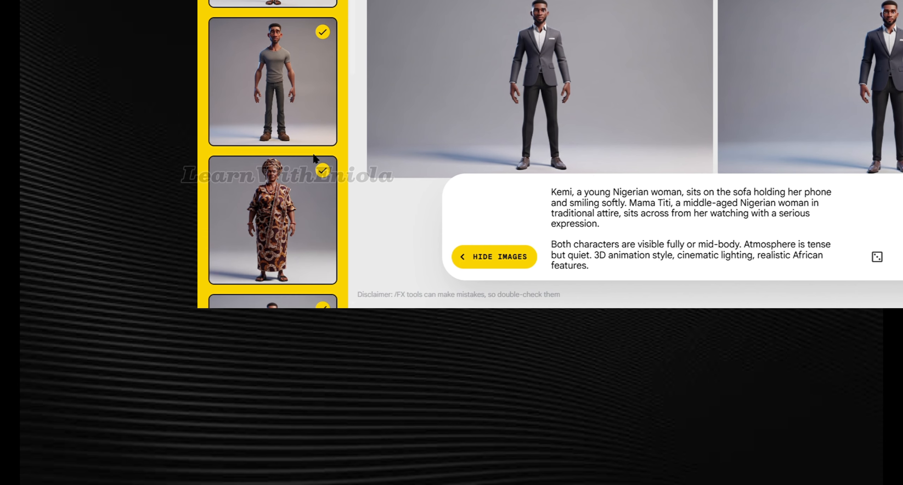
{"action": "mouse_move", "coordinate": [324, 68]}
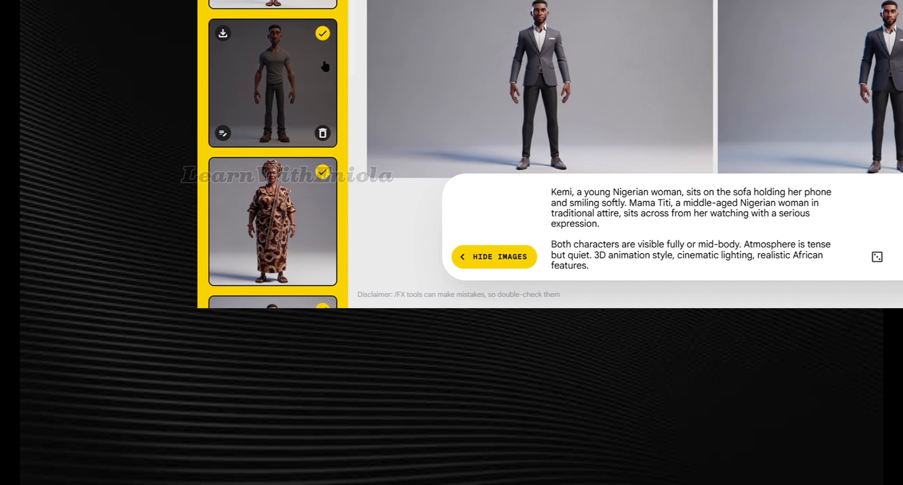
{"action": "scroll", "coordinate": [325, 70], "scroll_direction": "up", "scroll_amount": 1}
{"action": "left_click", "coordinate": [324, 73]}
{"action": "left_click", "coordinate": [324, 74]}
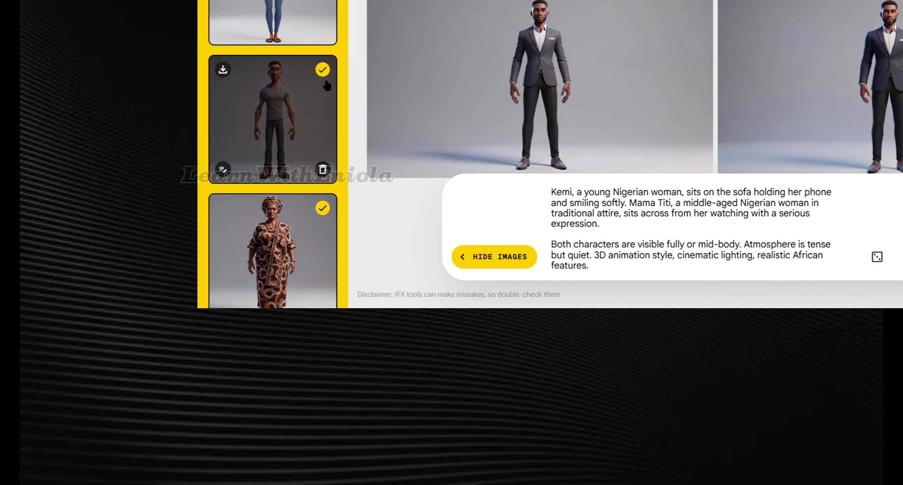
{"action": "left_click", "coordinate": [324, 75]}
{"action": "scroll", "coordinate": [268, 212], "scroll_direction": "down", "scroll_amount": 6}
{"action": "left_click", "coordinate": [323, 112]}
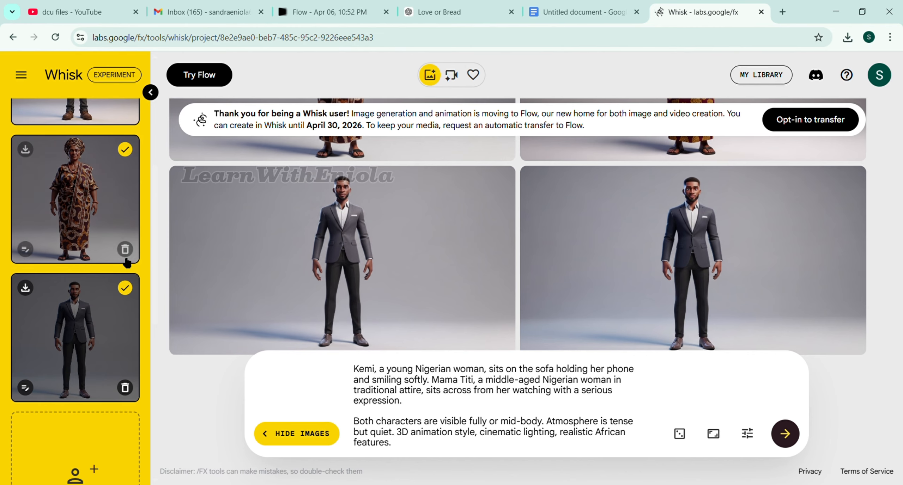
{"action": "left_click", "coordinate": [125, 289]}
{"action": "scroll", "coordinate": [113, 268], "scroll_direction": "up", "scroll_amount": 6}
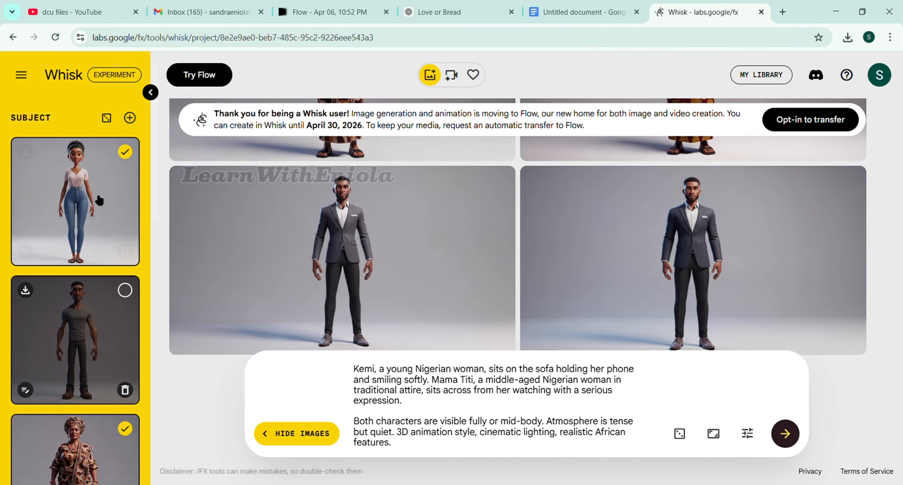
{"action": "scroll", "coordinate": [97, 244], "scroll_direction": "down", "scroll_amount": 2}
{"action": "scroll", "coordinate": [94, 211], "scroll_direction": "up", "scroll_amount": 5}
{"action": "scroll", "coordinate": [94, 211], "scroll_direction": "down", "scroll_amount": 7}
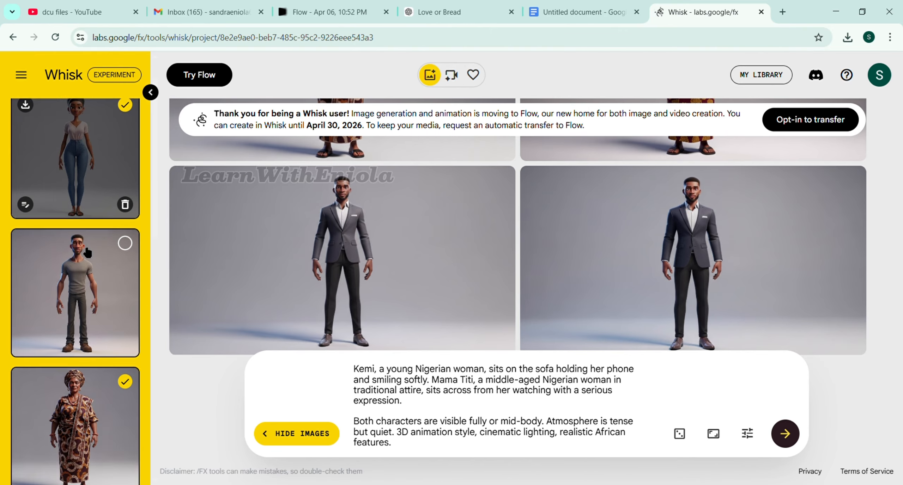
- Review the 16:9 landscape aspect ratio and seed settings, then generate the Scene 1 living-room images
{"action": "left_click", "coordinate": [713, 434]}
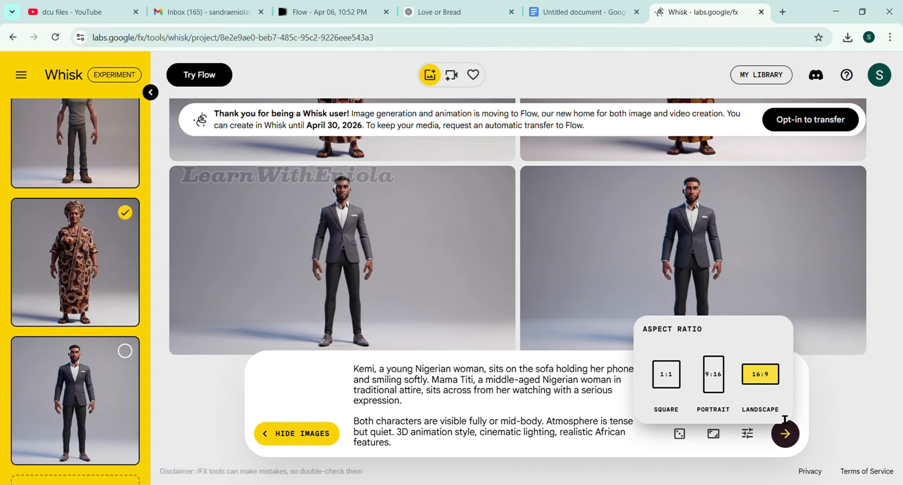
{"action": "left_click", "coordinate": [651, 446]}
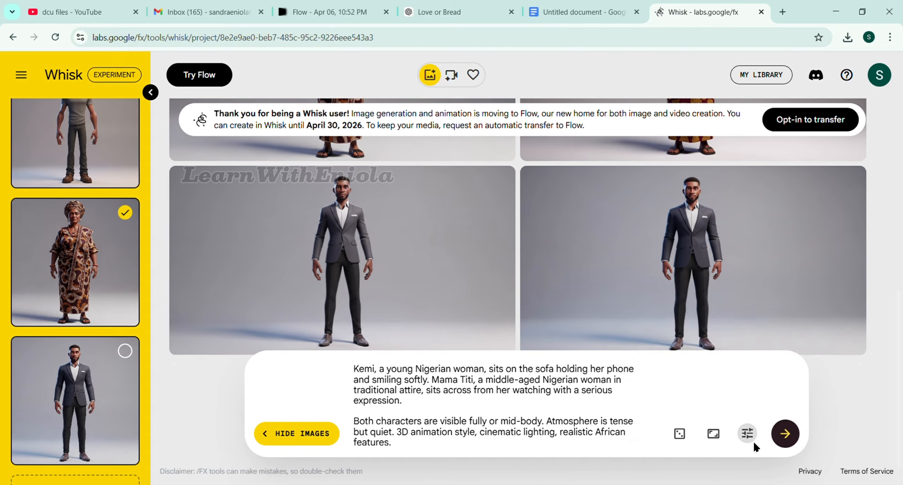
{"action": "left_click", "coordinate": [749, 438]}
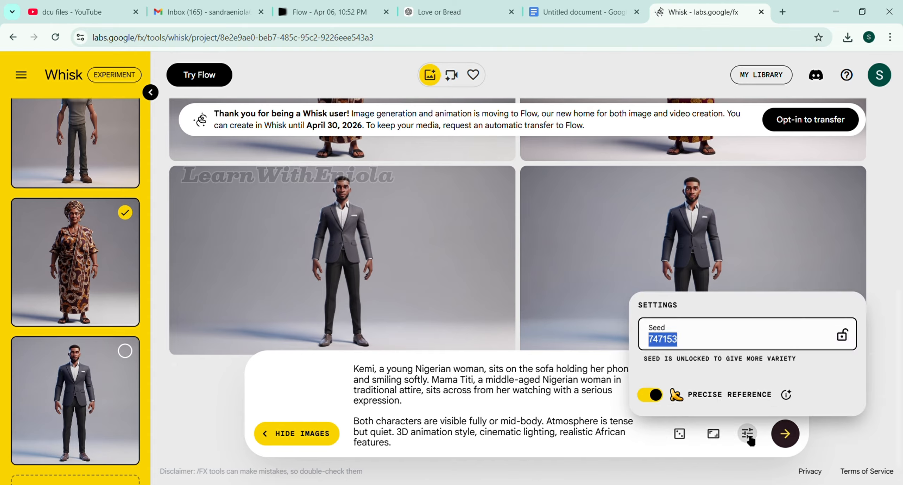
{"action": "left_click", "coordinate": [652, 448]}
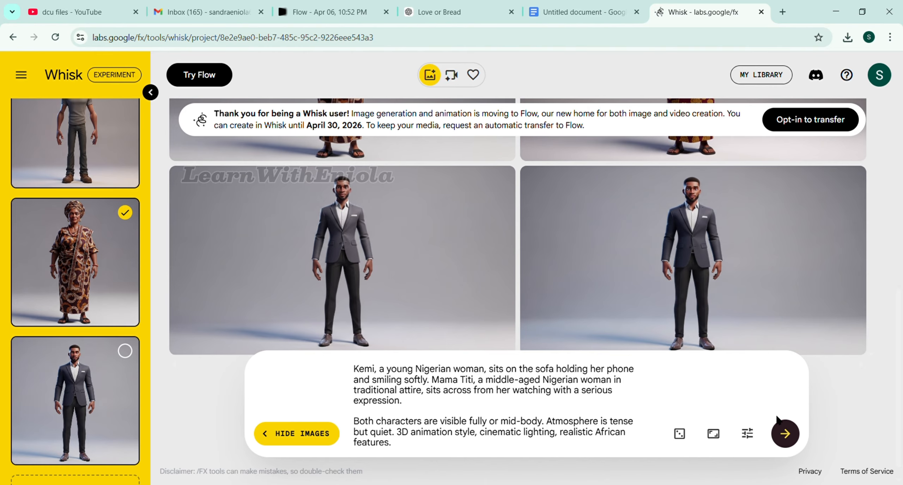
{"action": "left_click", "coordinate": [785, 434]}
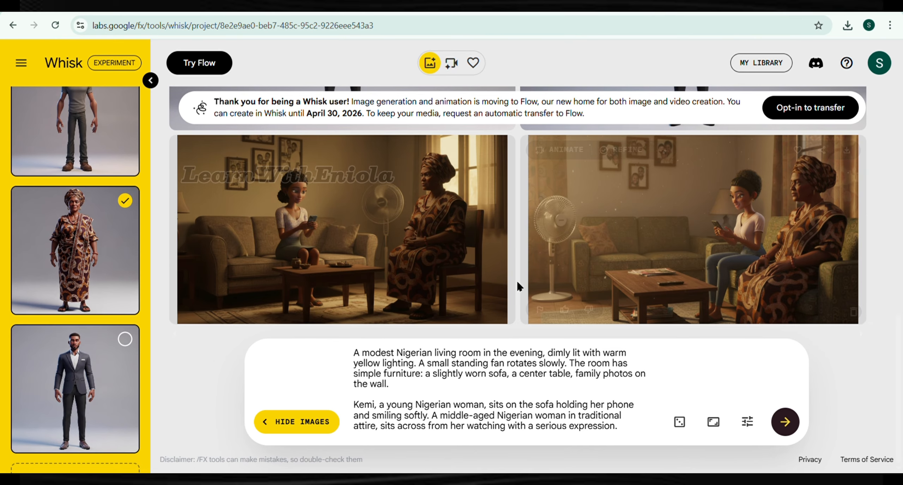
- Open each generated living-room image in the enlarged view to inspect it
{"action": "scroll", "coordinate": [409, 222], "scroll_direction": "up", "scroll_amount": 7}
{"action": "scroll", "coordinate": [389, 226], "scroll_direction": "down", "scroll_amount": 7}
{"action": "scroll", "coordinate": [349, 209], "scroll_direction": "up", "scroll_amount": 1}
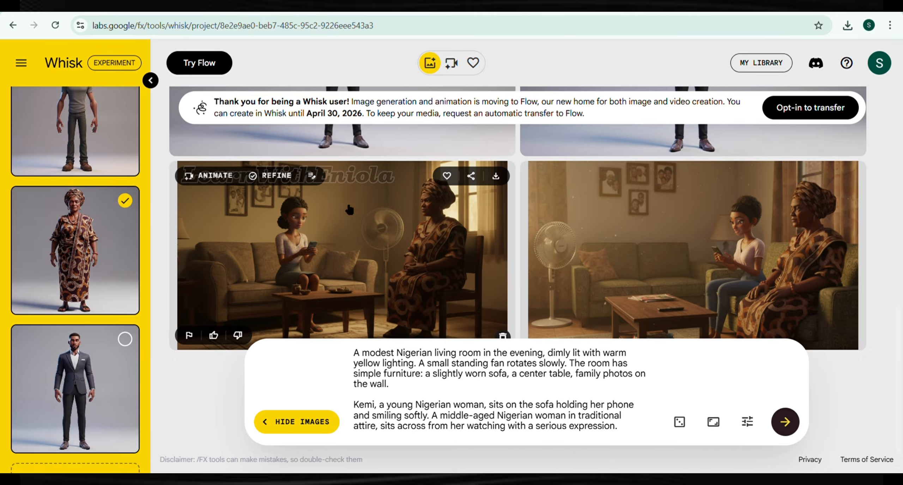
{"action": "left_click", "coordinate": [354, 275]}
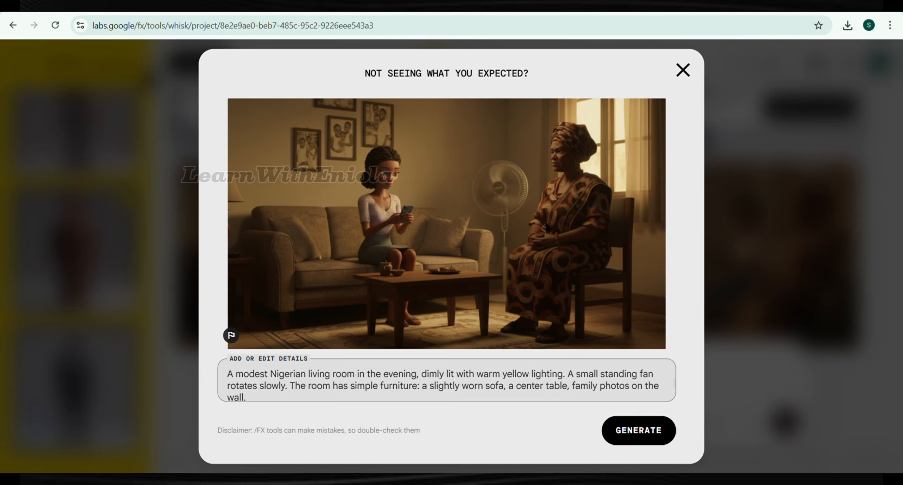
{"action": "left_click", "coordinate": [683, 71]}
{"action": "left_click", "coordinate": [725, 272]}
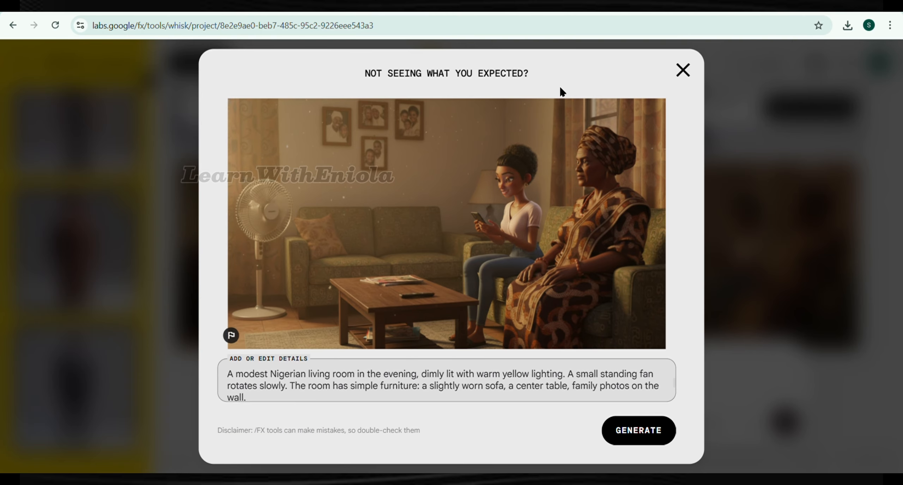
{"action": "left_click", "coordinate": [685, 71]}
{"action": "scroll", "coordinate": [420, 229], "scroll_direction": "down", "scroll_amount": 1}
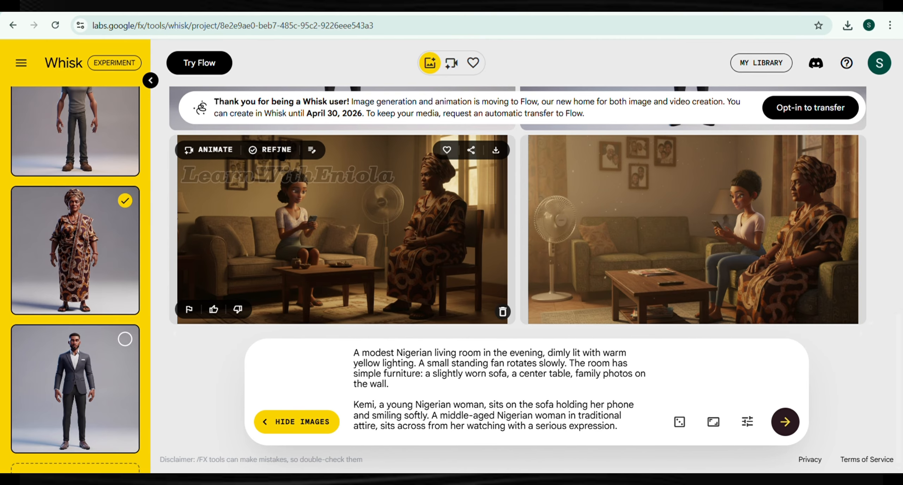
- Refine the first living-room image, replacing its details with "Change the lady skirt to a blue jeans", and generate
{"action": "left_click", "coordinate": [281, 155]}
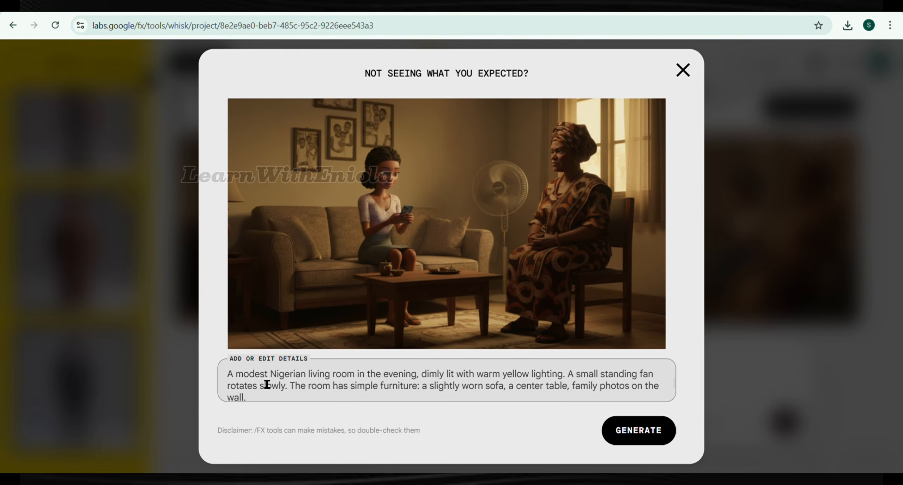
{"action": "left_click_drag", "start_coordinate": [236, 382], "coordinate": [278, 413]}
{"action": "key", "text": "BackSpace"}
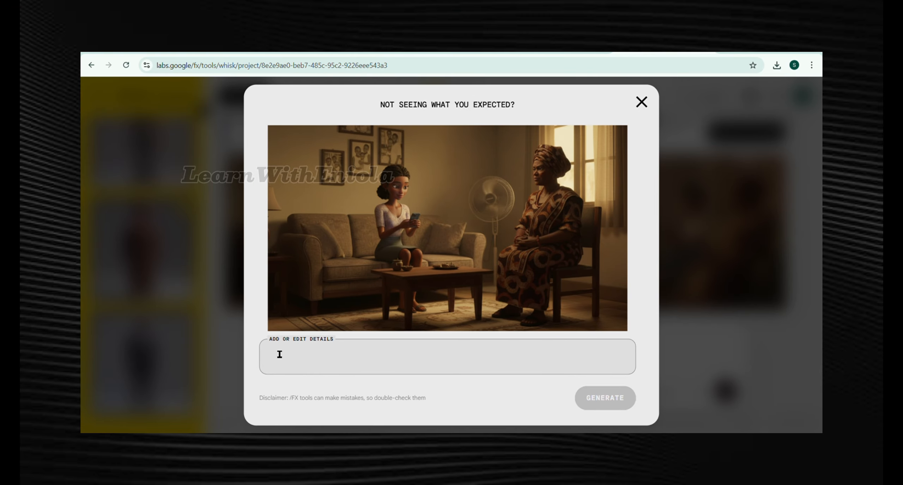
{"action": "type", "text": "c"}
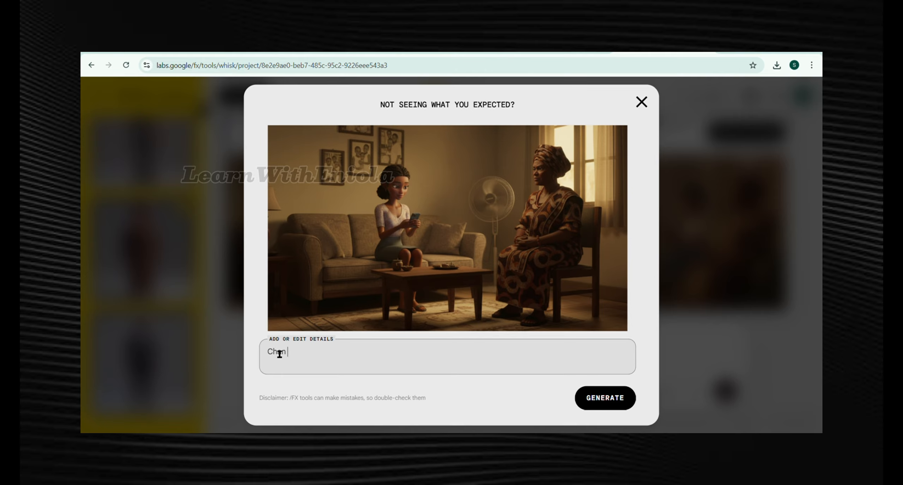
{"action": "type", "text": "hange the lady skirt to a blue jeans"}
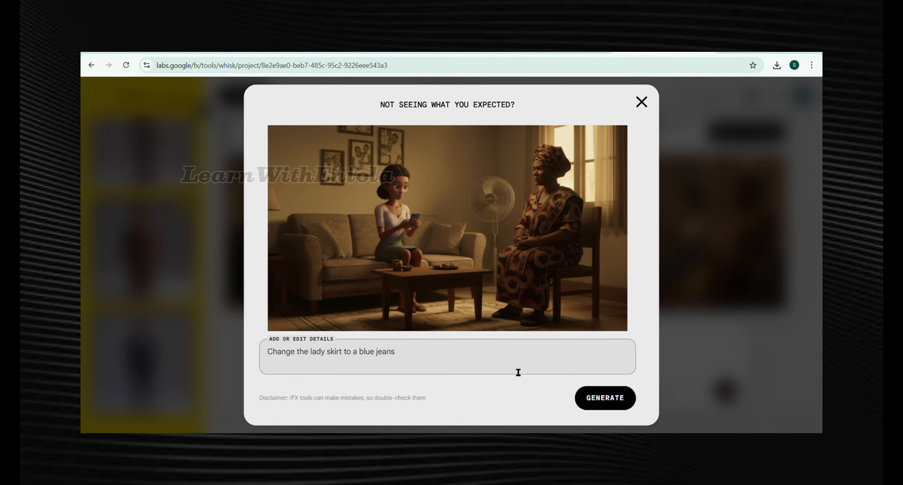
{"action": "left_click", "coordinate": [599, 400]}
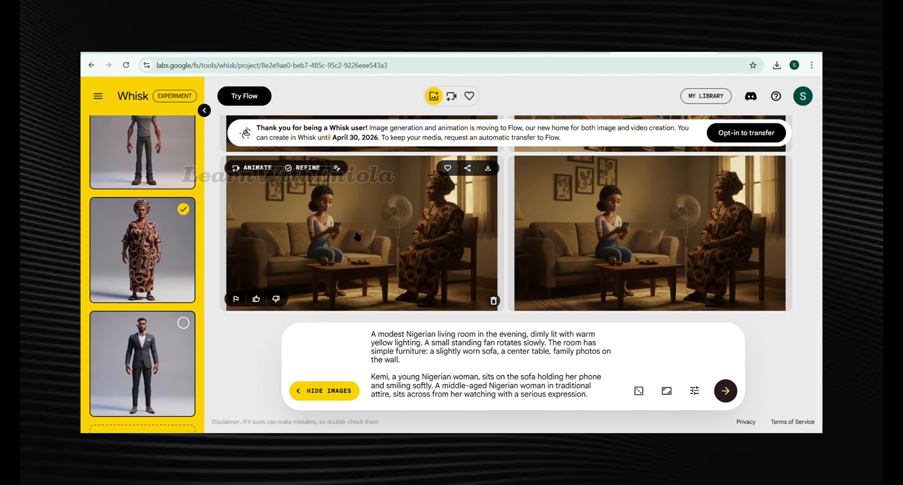
{"action": "scroll", "coordinate": [358, 240], "scroll_direction": "up", "scroll_amount": 2}
{"action": "scroll", "coordinate": [335, 224], "scroll_direction": "down", "scroll_amount": 1}
{"action": "scroll", "coordinate": [343, 197], "scroll_direction": "up", "scroll_amount": 2}
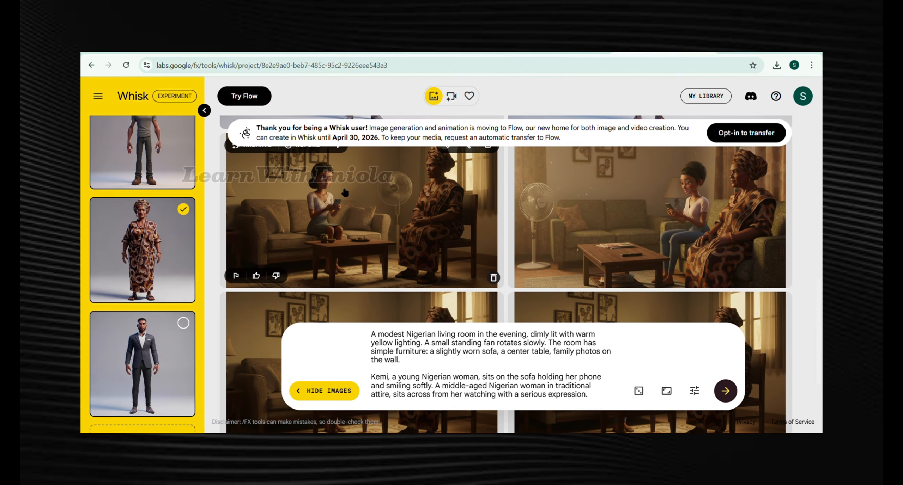
- Open the refined living-room image in the enlarged view to inspect it, then close the view
{"action": "scroll", "coordinate": [345, 193], "scroll_direction": "down", "scroll_amount": 2}
{"action": "left_click", "coordinate": [357, 231]}
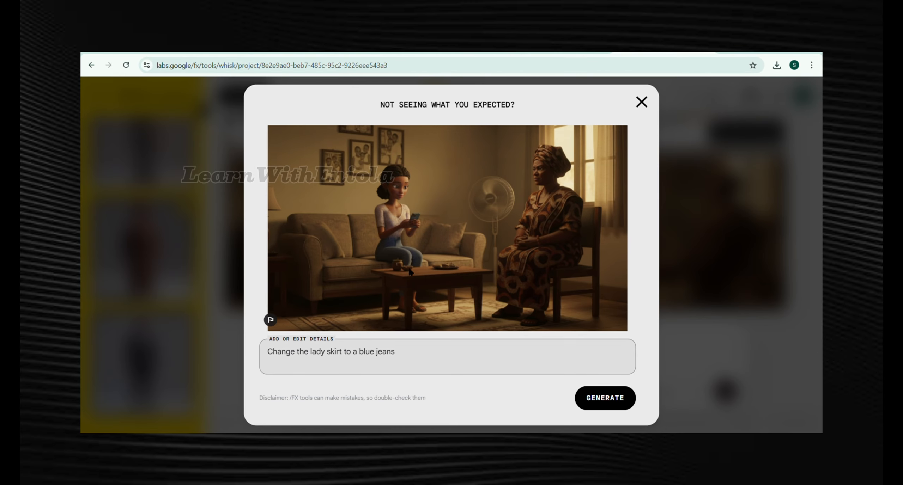
{"action": "left_click", "coordinate": [642, 102]}
{"action": "left_click", "coordinate": [626, 243]}
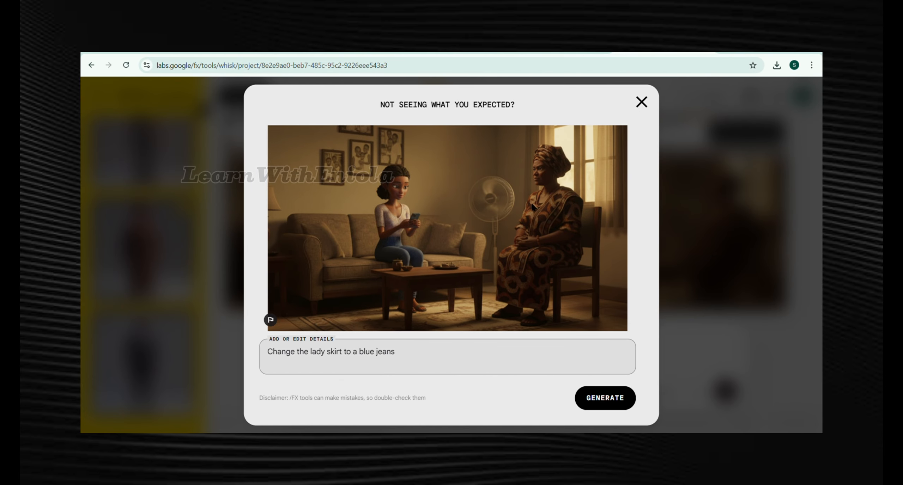
{"action": "key", "text": "Escape"}
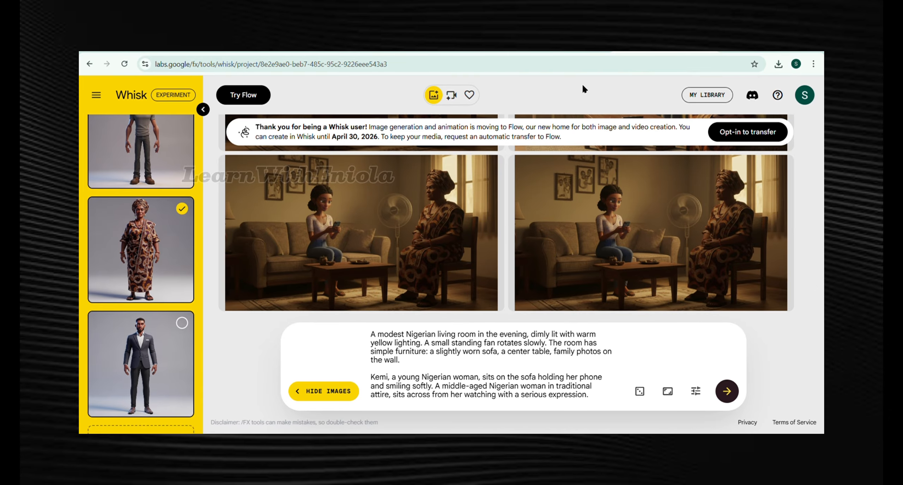
- In a new browser tab, search for flow ai, open Google Flow and start a new project
{"action": "mouse_move", "coordinate": [317, 159]}
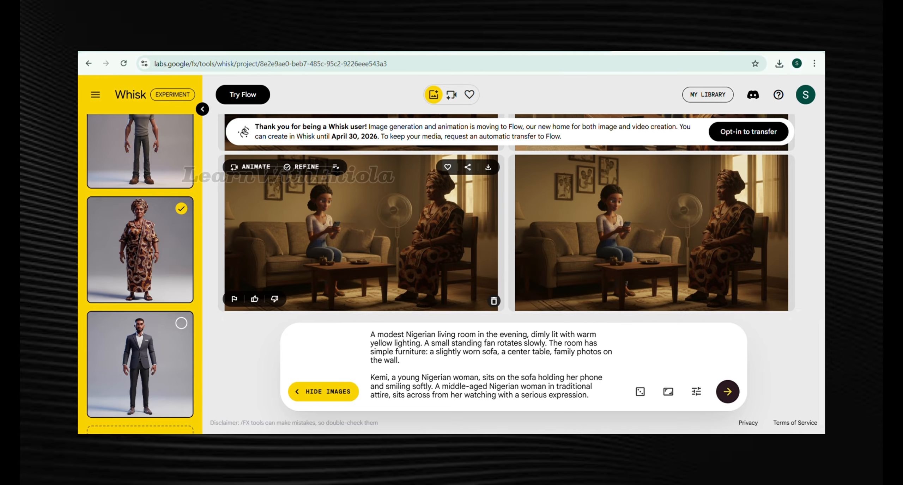
{"action": "key", "text": "ctrl+t"}
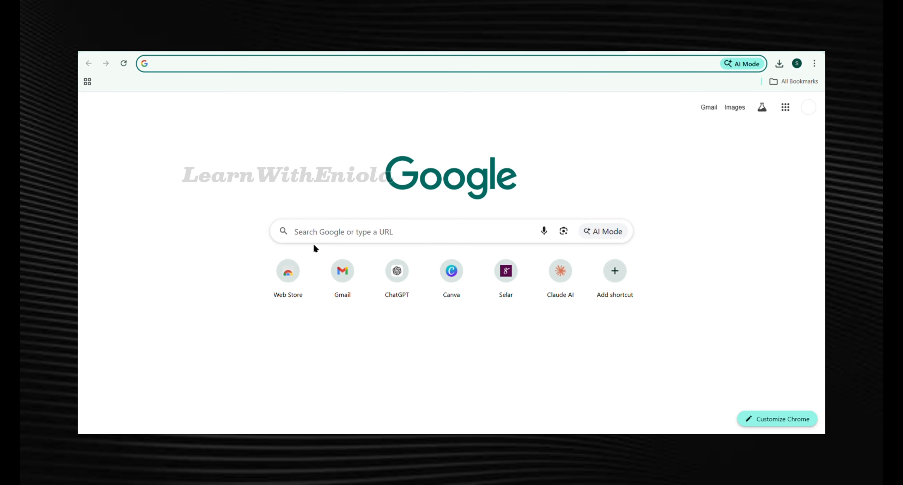
{"action": "left_click", "coordinate": [322, 243]}
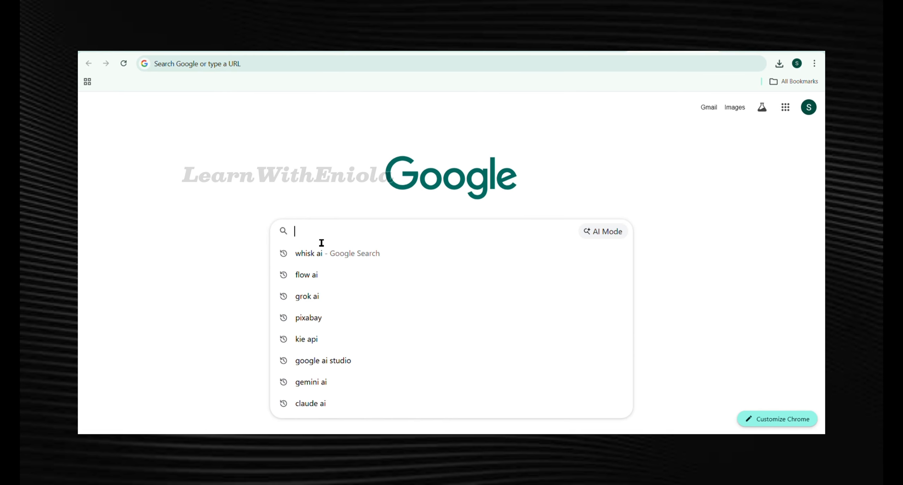
{"action": "type", "text": "flow ai"}
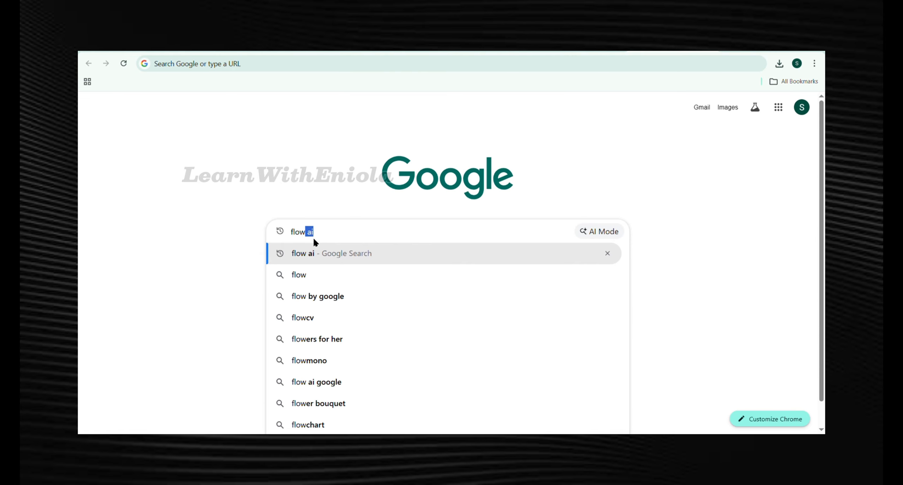
{"action": "key", "text": "Return"}
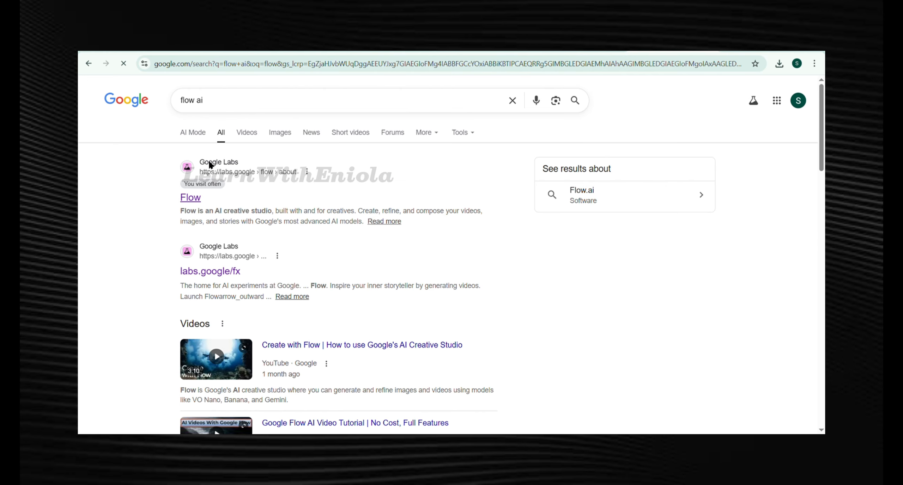
{"action": "left_click", "coordinate": [209, 163]}
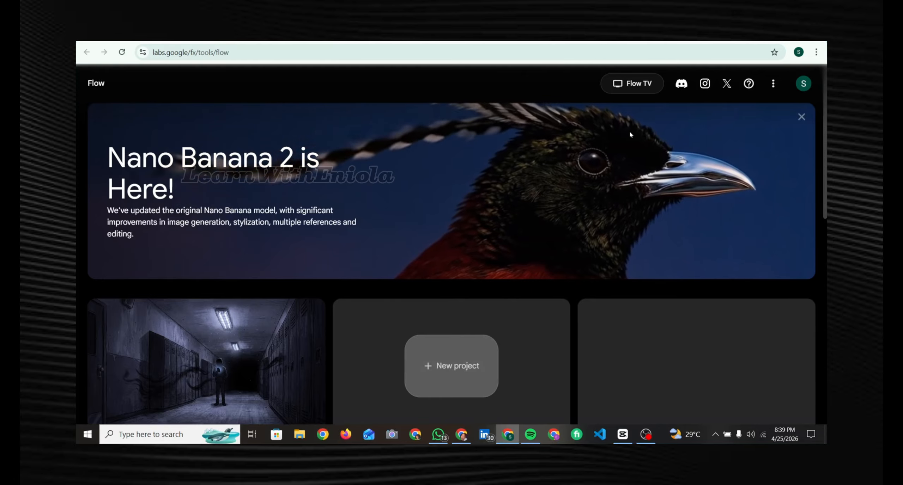
{"action": "left_click", "coordinate": [803, 84]}
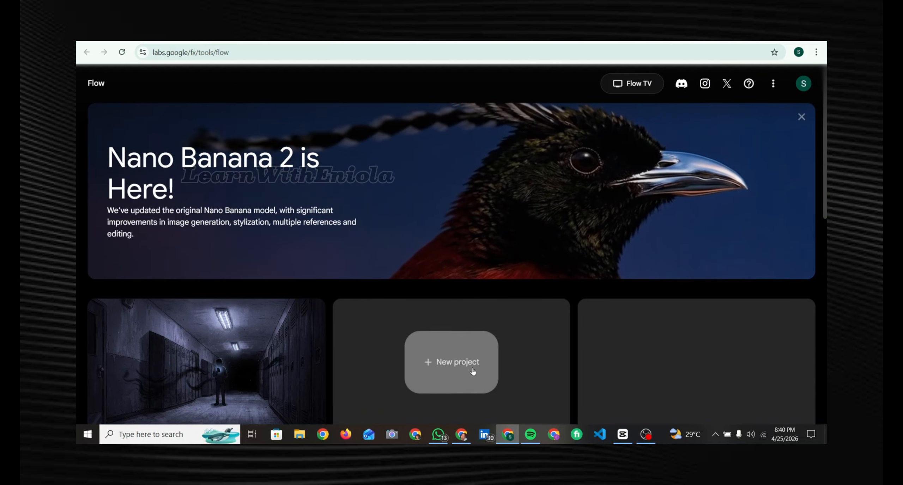
{"action": "left_click", "coordinate": [445, 357]}
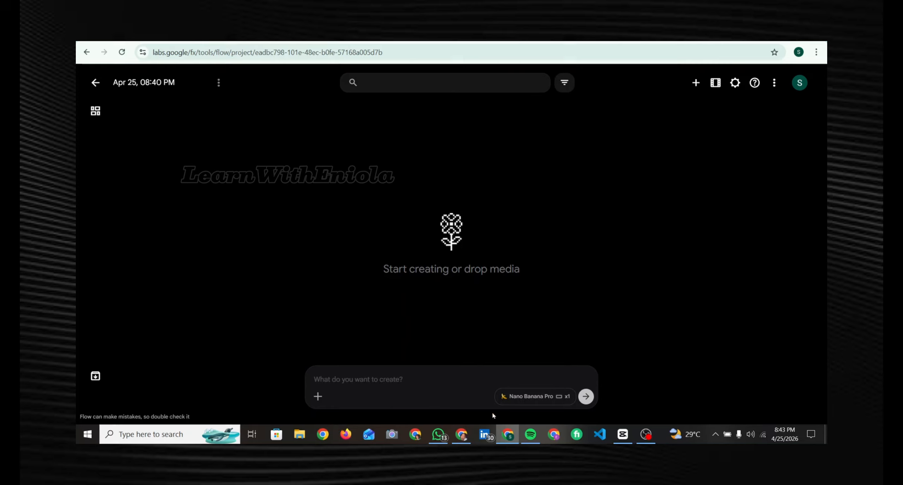
- Configure image generation to produce two images per prompt using the Nano Banana 2 model
{"action": "left_click", "coordinate": [537, 397]}
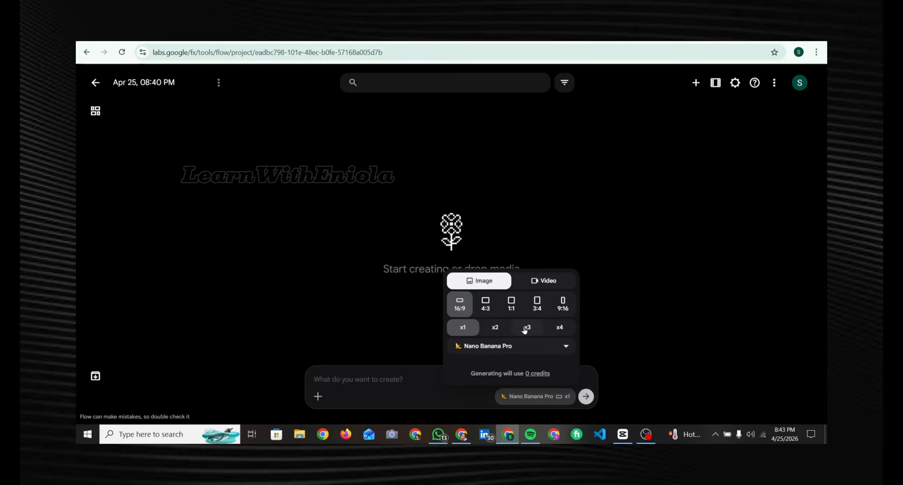
{"action": "left_click", "coordinate": [497, 329]}
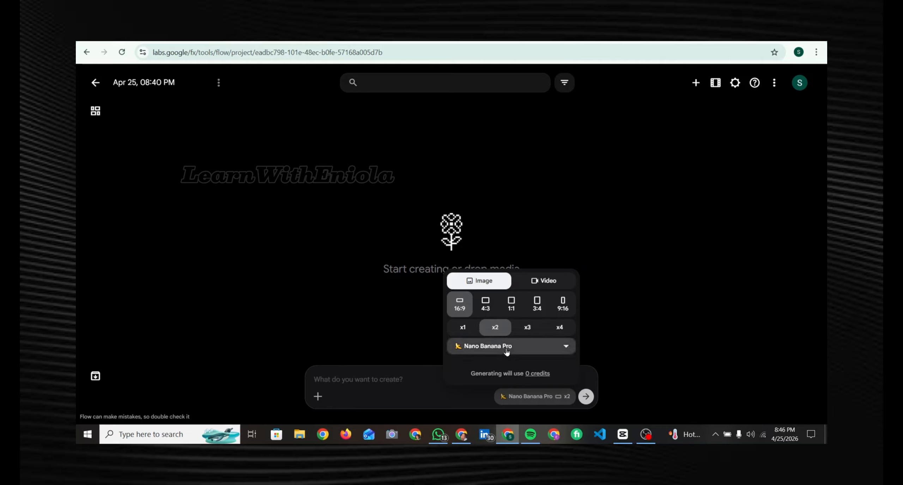
{"action": "left_click", "coordinate": [507, 349]}
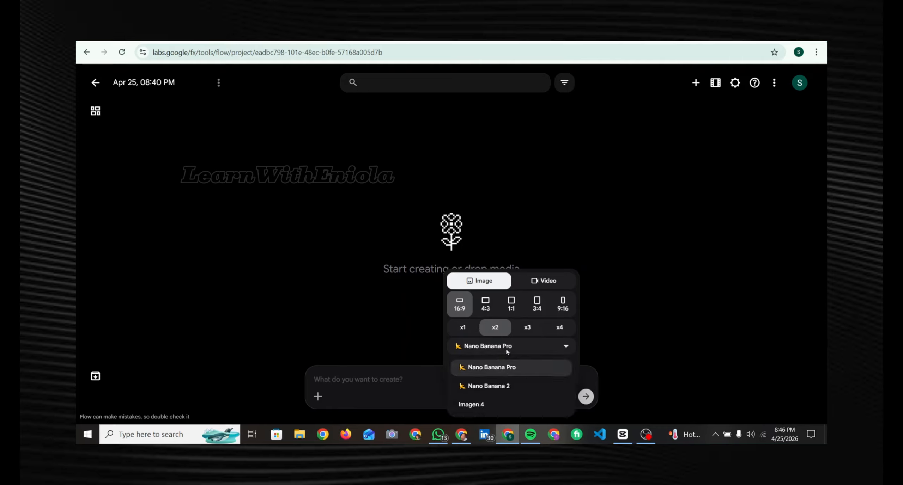
{"action": "left_click", "coordinate": [489, 386]}
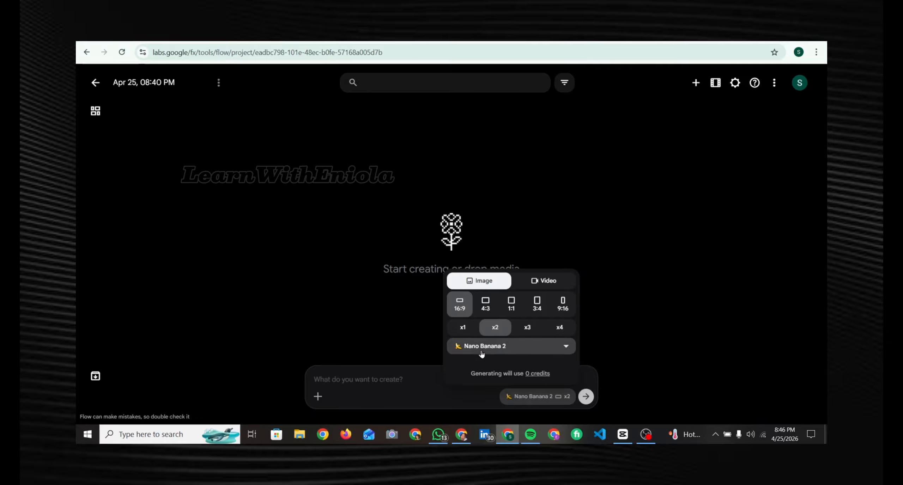